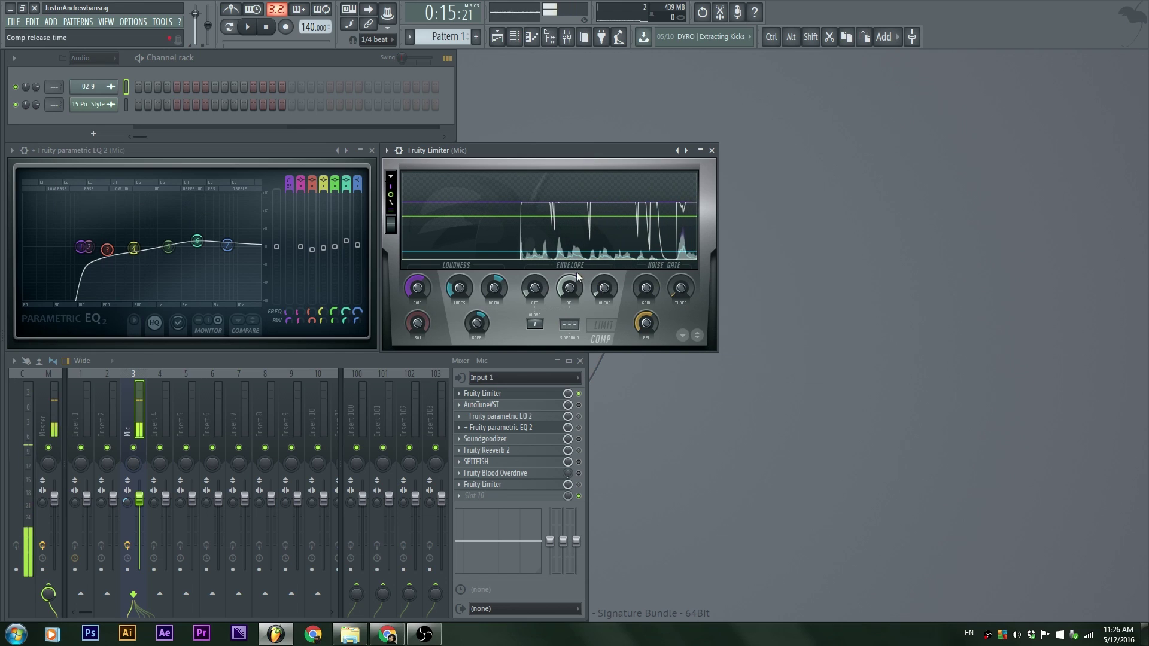
# - Set the ratio to 2.0:1 and fine-tune the attack on the Mic track's first Fruity Limiter
pyautogui.click(504, 393)
pyautogui.click(504, 393)
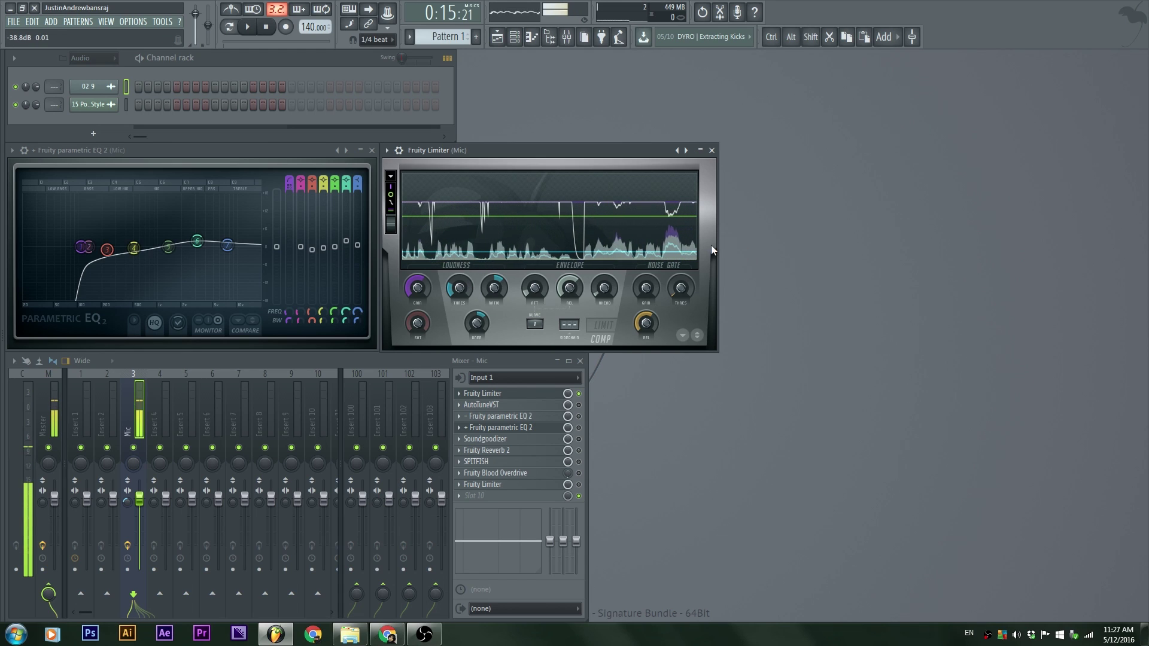
pyautogui.click(567, 208)
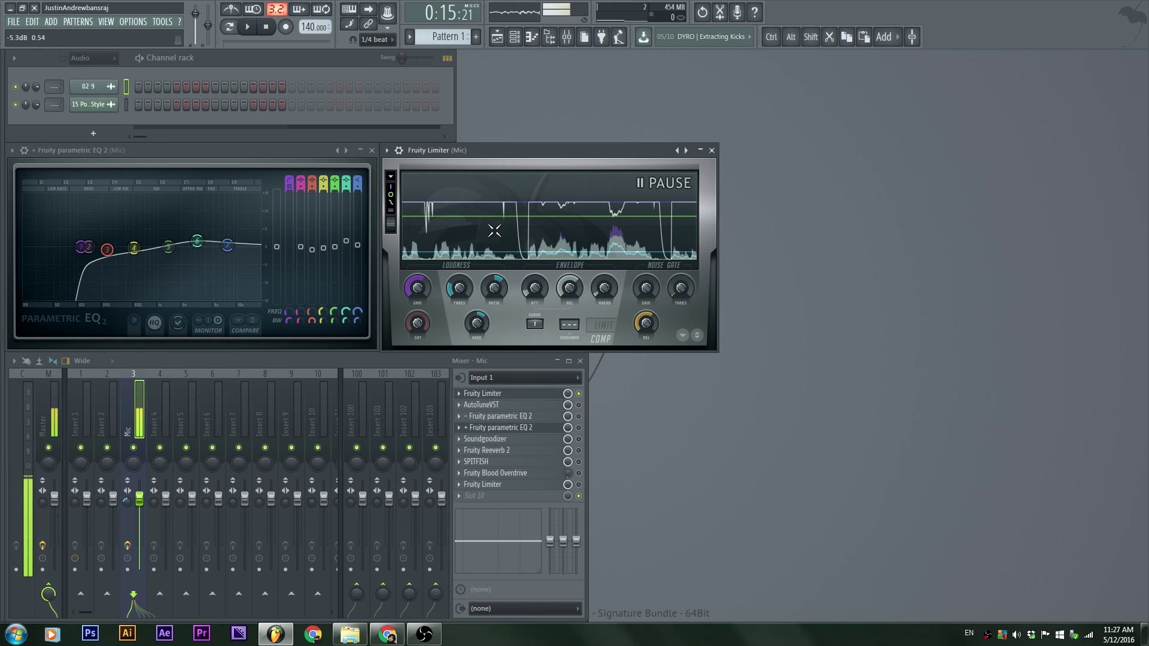
pyautogui.moveTo(497, 279); pyautogui.dragTo(497, 259)
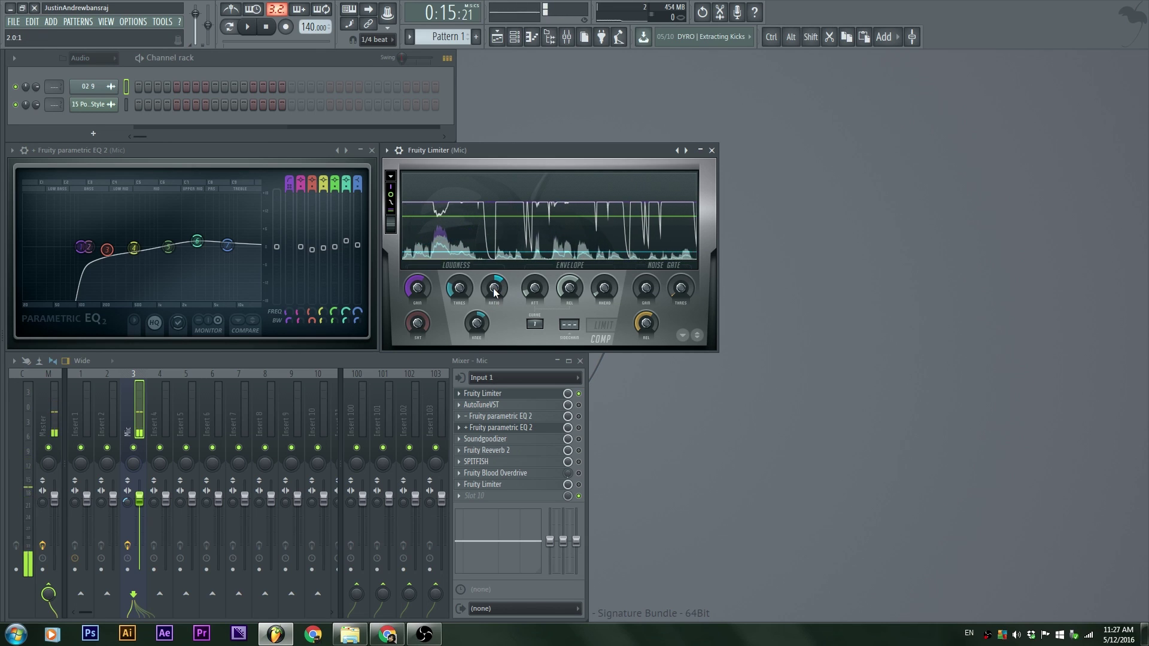
pyautogui.moveTo(535, 288); pyautogui.dragTo(534, 285)
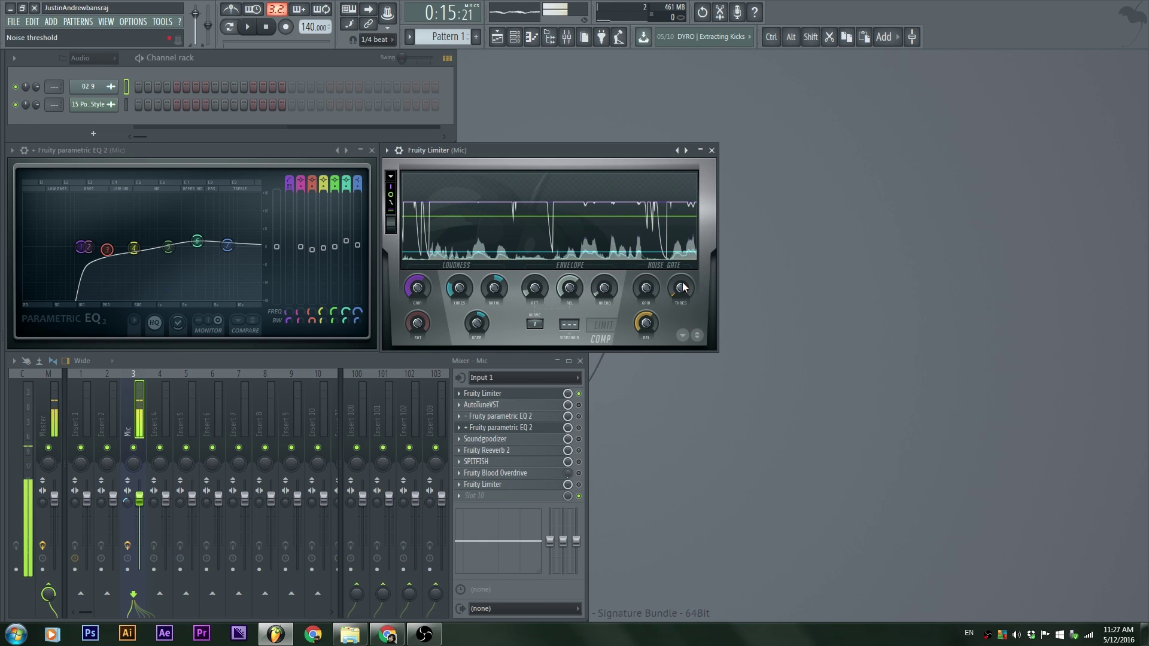
# - Lower the Fruity Limiter's noise gate threshold to -INF dB, raise it again, and close the limiter
pyautogui.moveTo(681, 288); pyautogui.dragTo(682, 287)
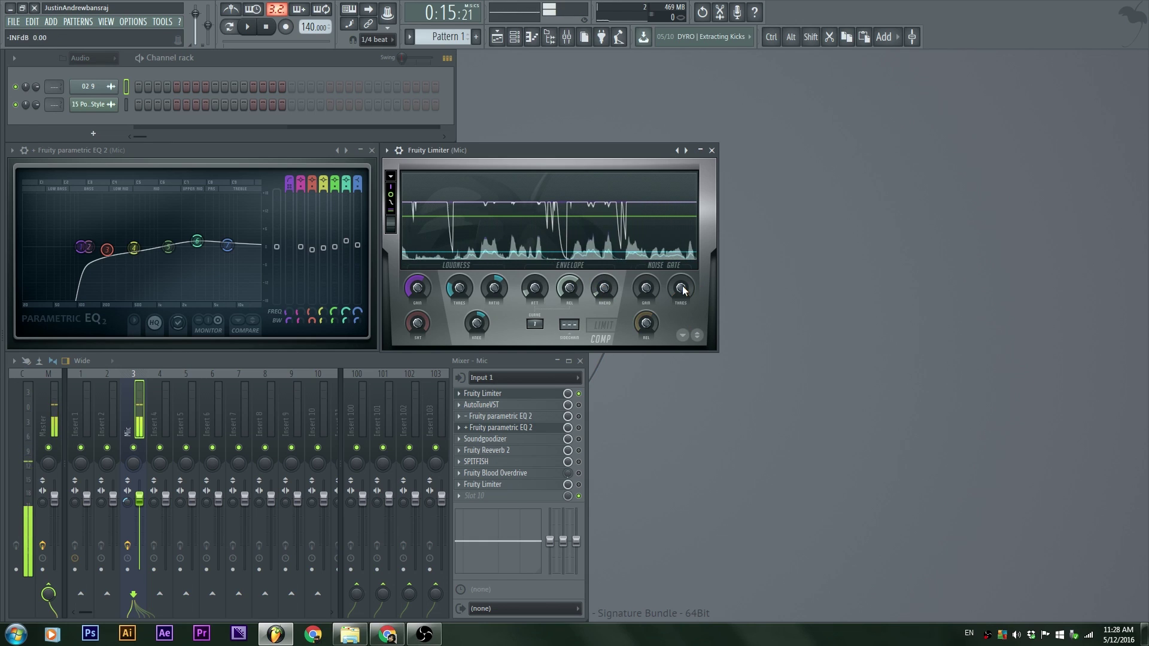
pyautogui.moveTo(682, 286)
pyautogui.mouseDown()
pyautogui.moveTo(682, 269)
pyautogui.moveTo(682, 289)
pyautogui.mouseUp()
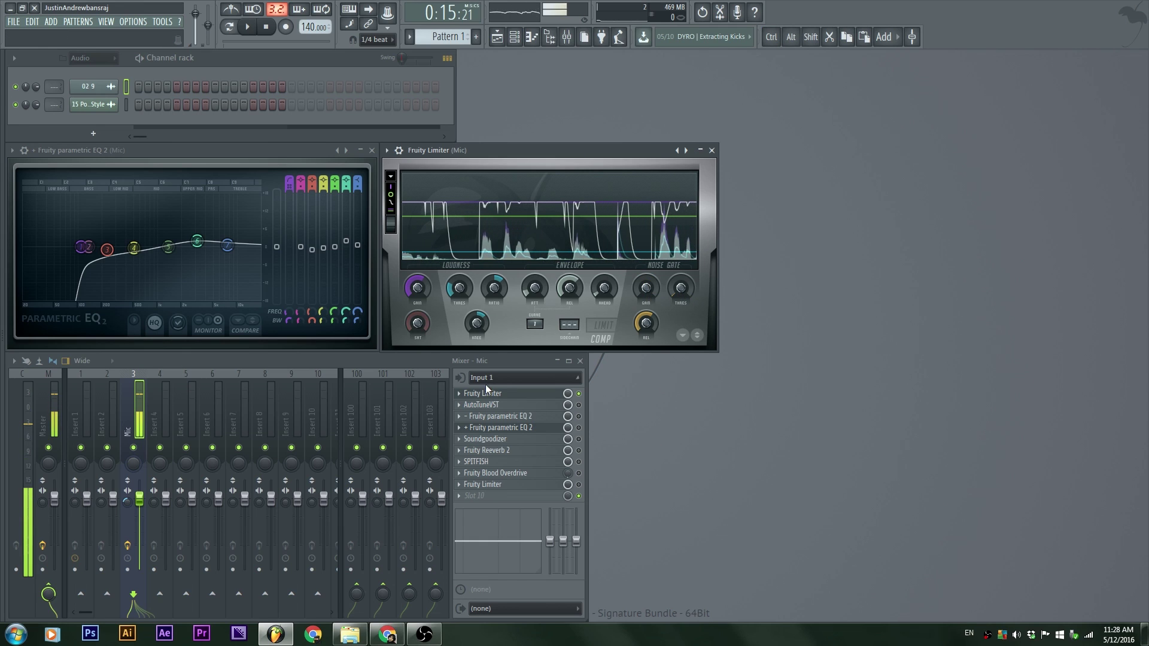
pyautogui.click(506, 395)
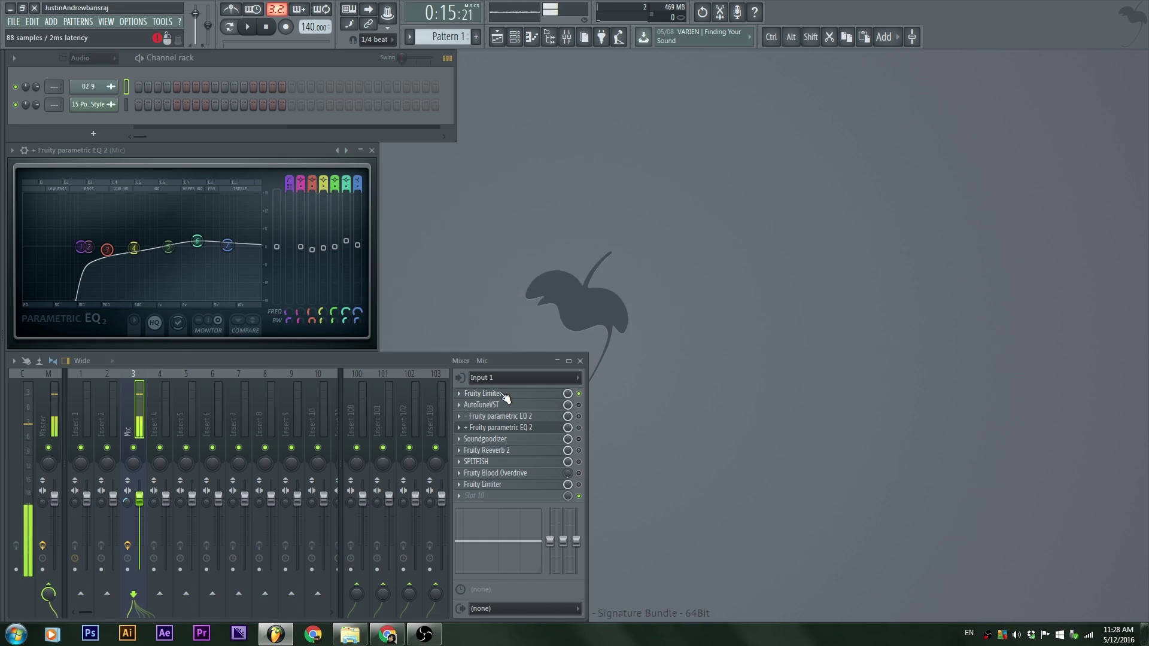
# - Open AutoTuneVST beside the mixer and look through the pitch plugins that could replace it in its effect slot
pyautogui.click(560, 406)
pyautogui.moveTo(602, 57); pyautogui.dragTo(979, 58)
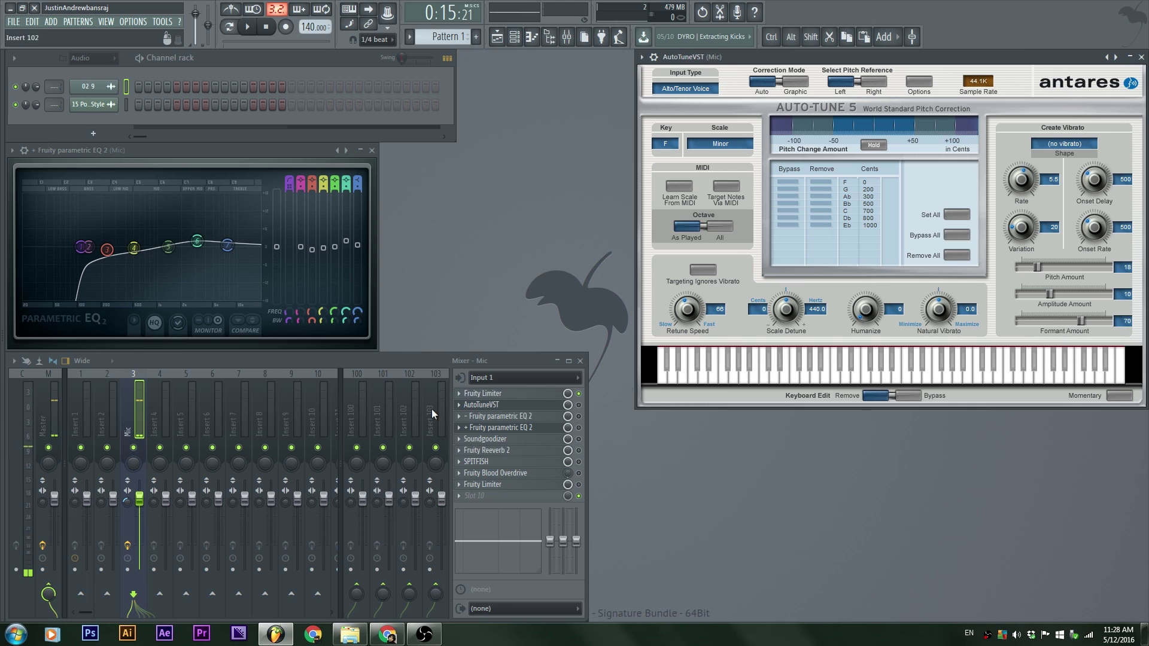
pyautogui.click(461, 406)
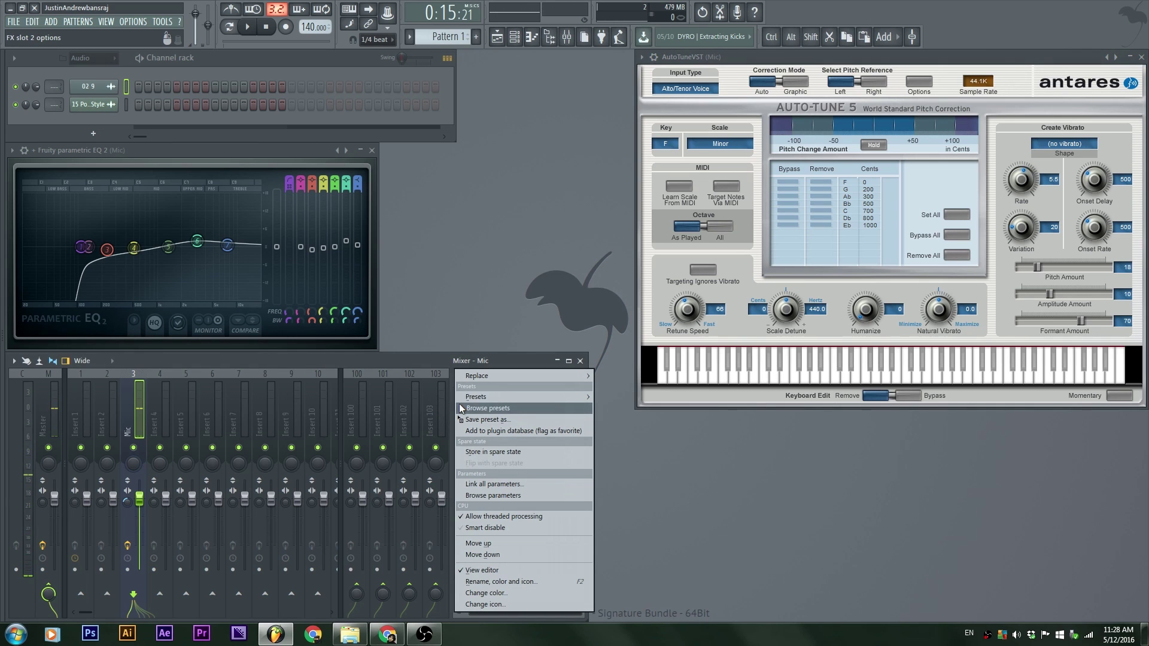
pyautogui.moveTo(478, 376)
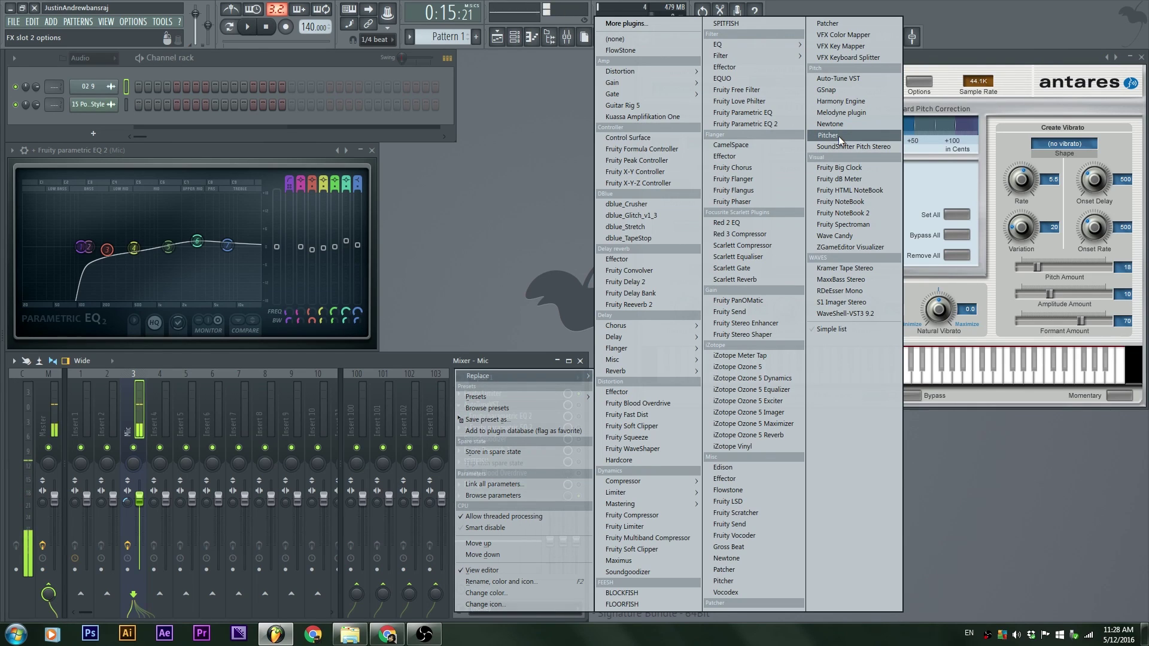
pyautogui.click(522, 189)
pyautogui.moveTo(949, 54); pyautogui.dragTo(905, 57)
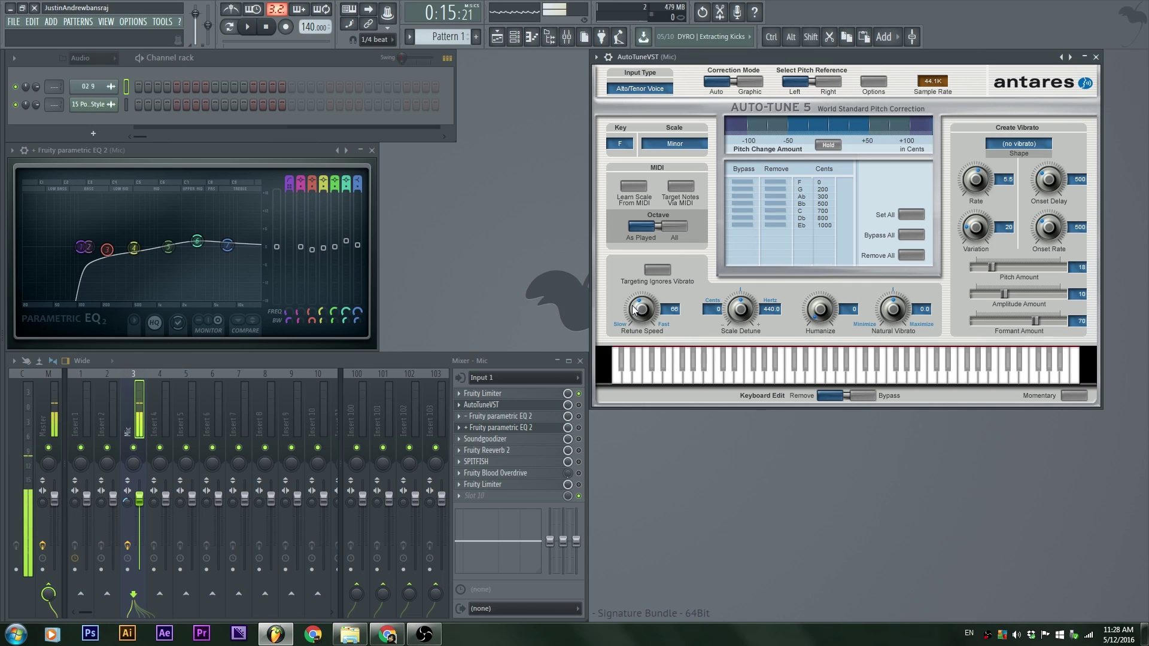
# - Enable AutoTuneVST on the Mic track, set its Retune Speed to 64, and close its editor
pyautogui.click(578, 405)
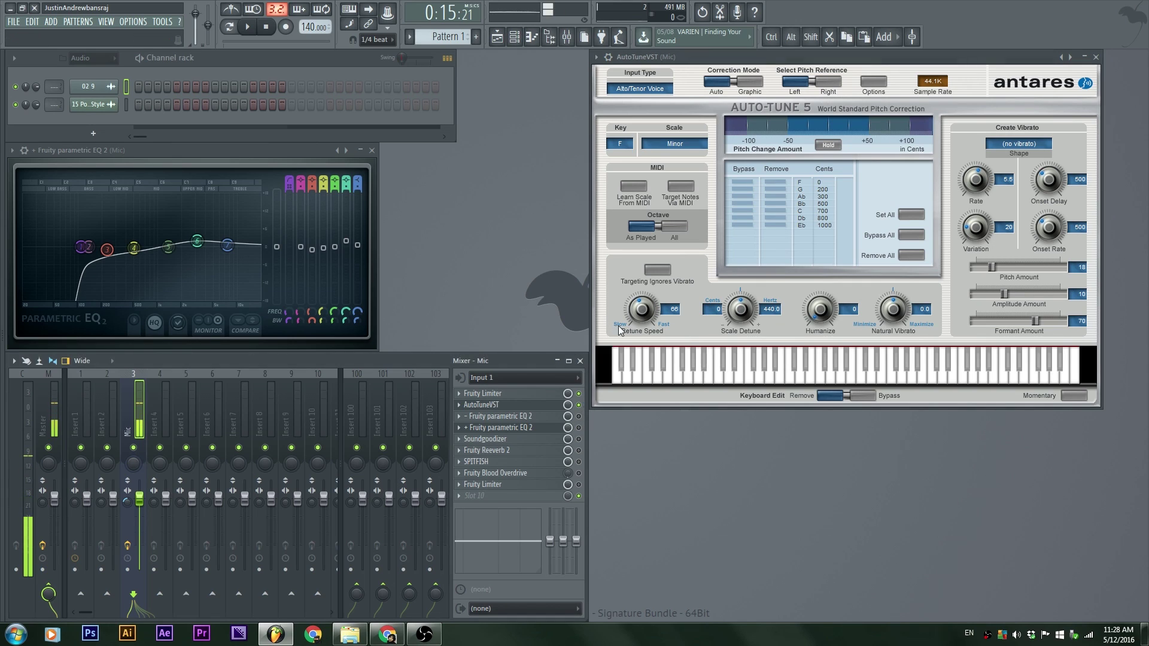
pyautogui.moveTo(641, 311); pyautogui.dragTo(644, 135)
pyautogui.moveTo(633, 289); pyautogui.dragTo(644, 340)
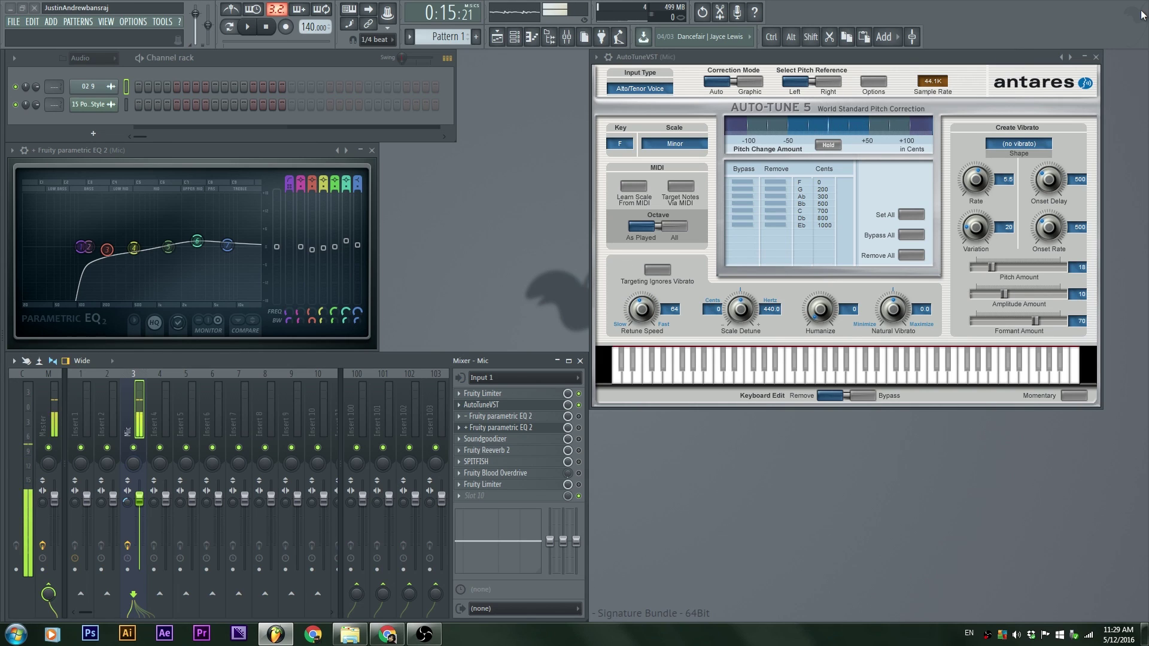
pyautogui.click(1096, 57)
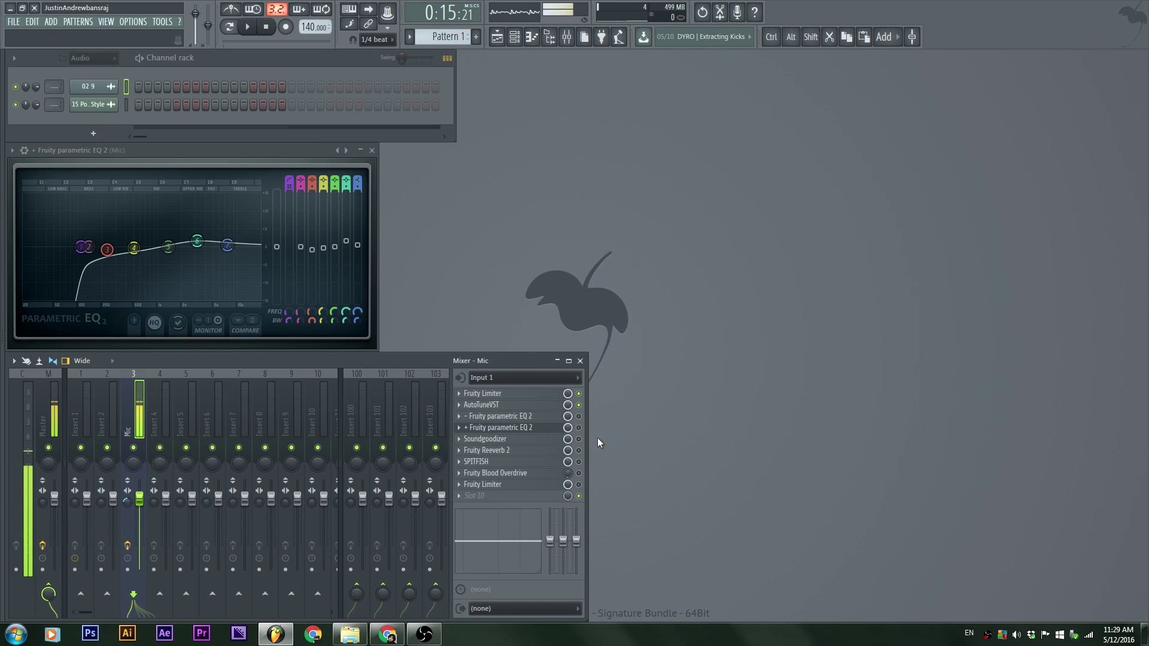
# - Enable "- Fruity parametric EQ 2", audition band 6 boosted to 18 dB, restore its cut, and readjust the low-mid cut
pyautogui.click(551, 418)
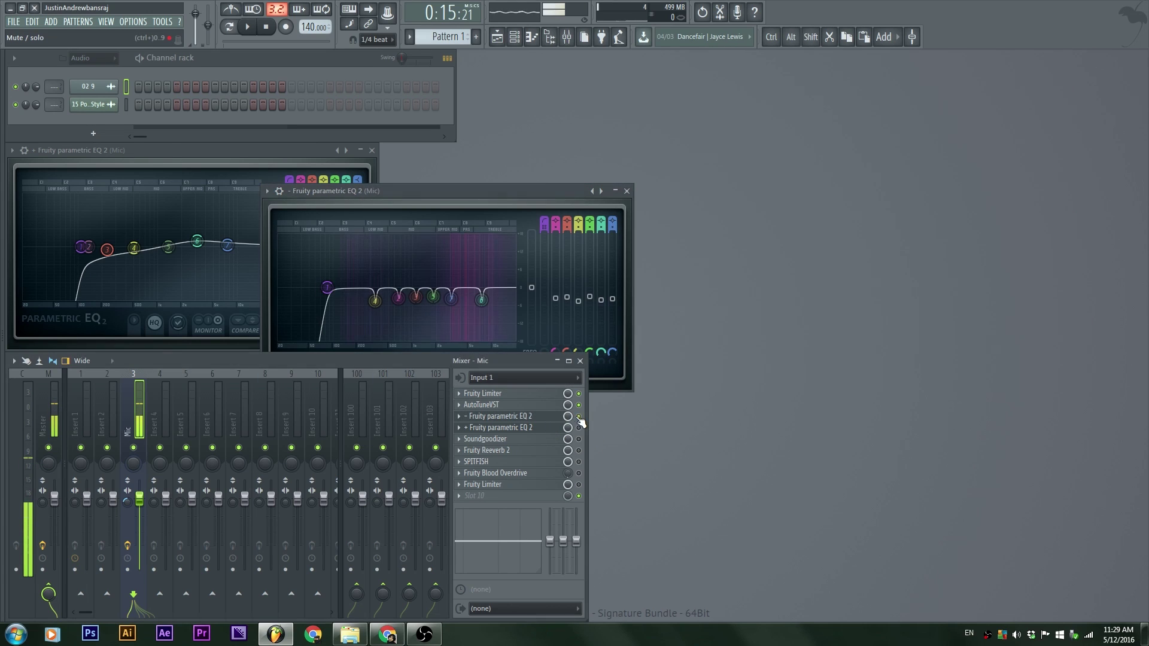
pyautogui.moveTo(473, 194); pyautogui.dragTo(591, 153)
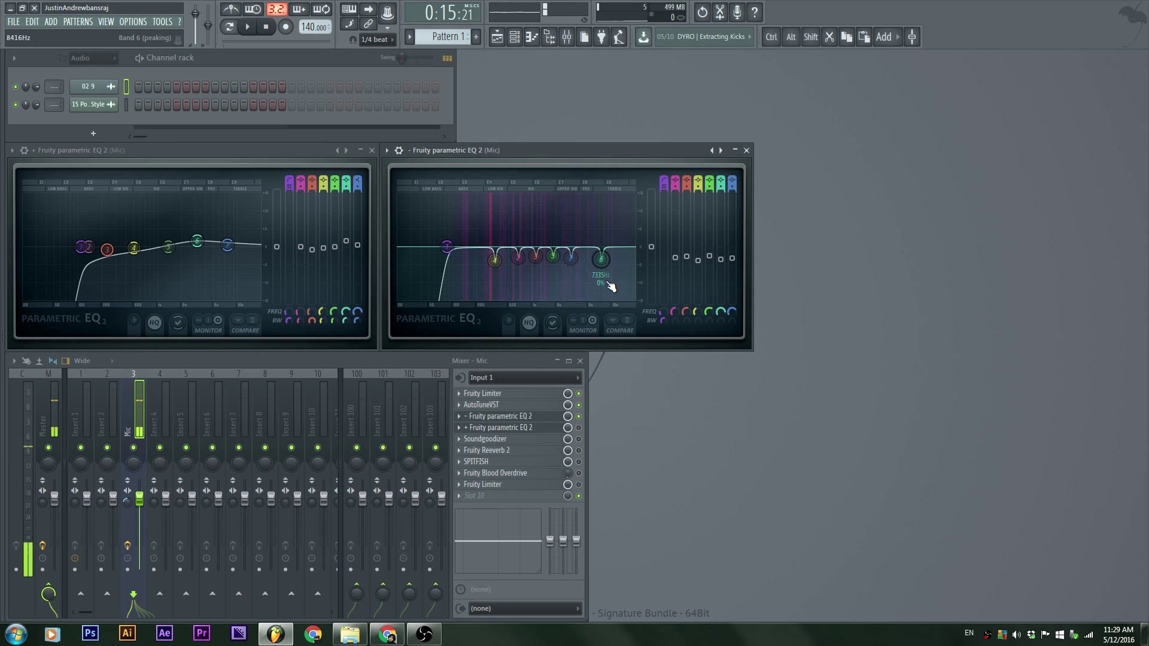
pyautogui.moveTo(601, 259); pyautogui.dragTo(601, 193)
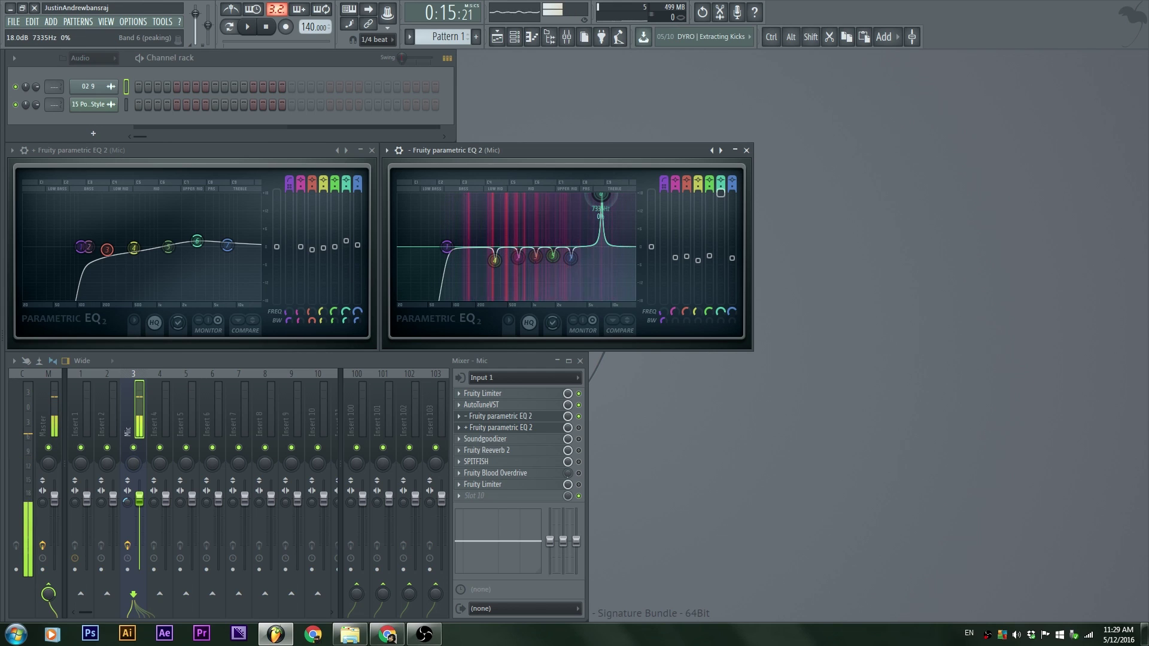
pyautogui.moveTo(601, 194); pyautogui.dragTo(601, 260)
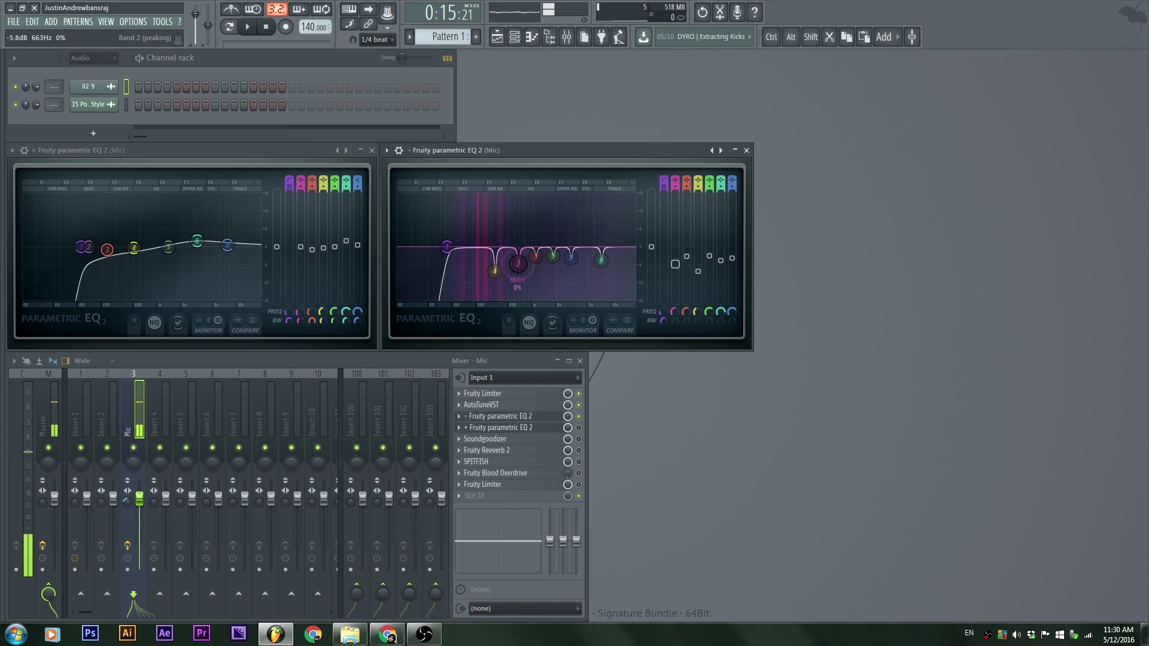
pyautogui.moveTo(503, 279); pyautogui.dragTo(503, 273)
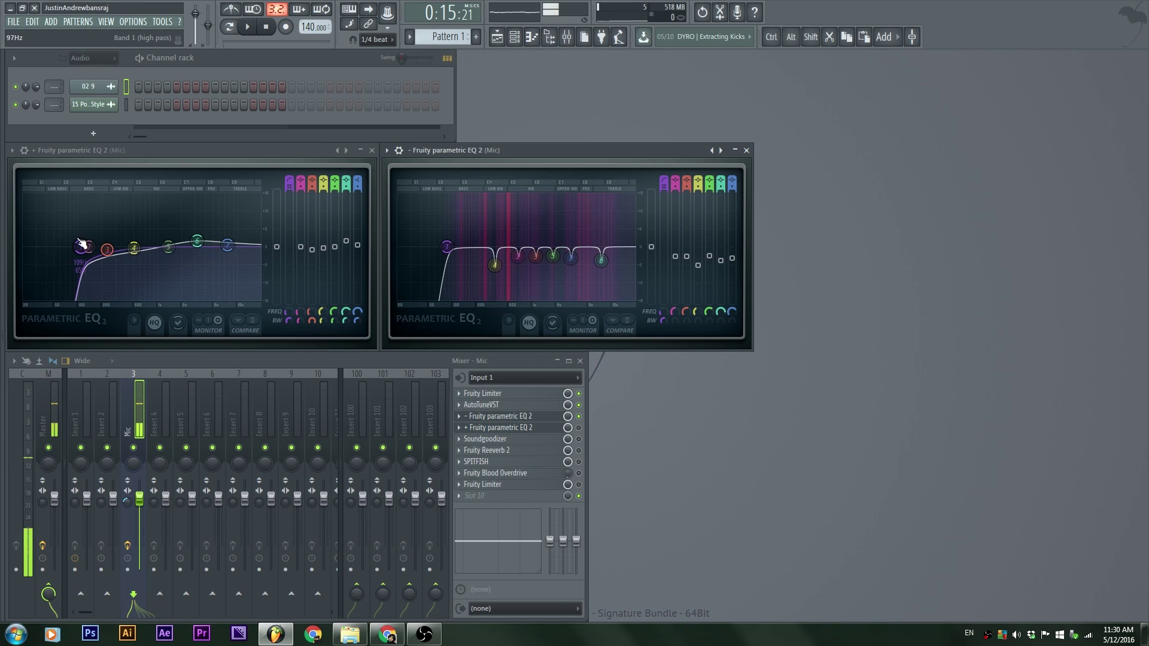
pyautogui.click(544, 418)
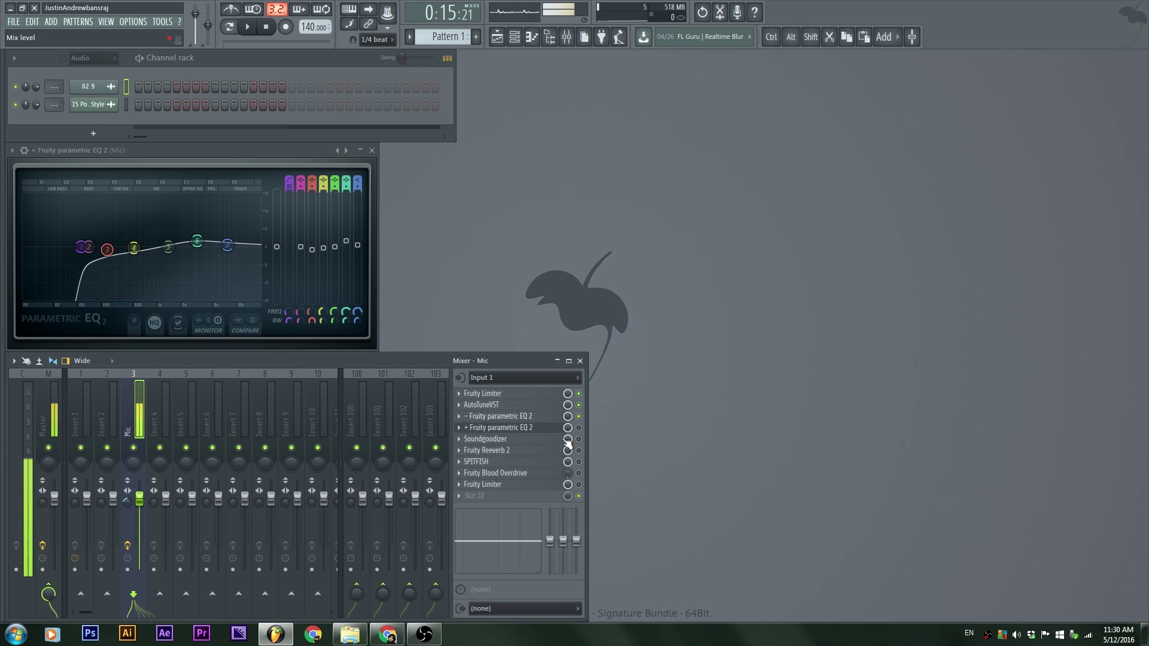
# - Enable "+ Fruity parametric EQ 2", test steeper and gentler slopes on its band 1 high pass, and restore the original curve
pyautogui.moveTo(207, 160); pyautogui.dragTo(625, 154)
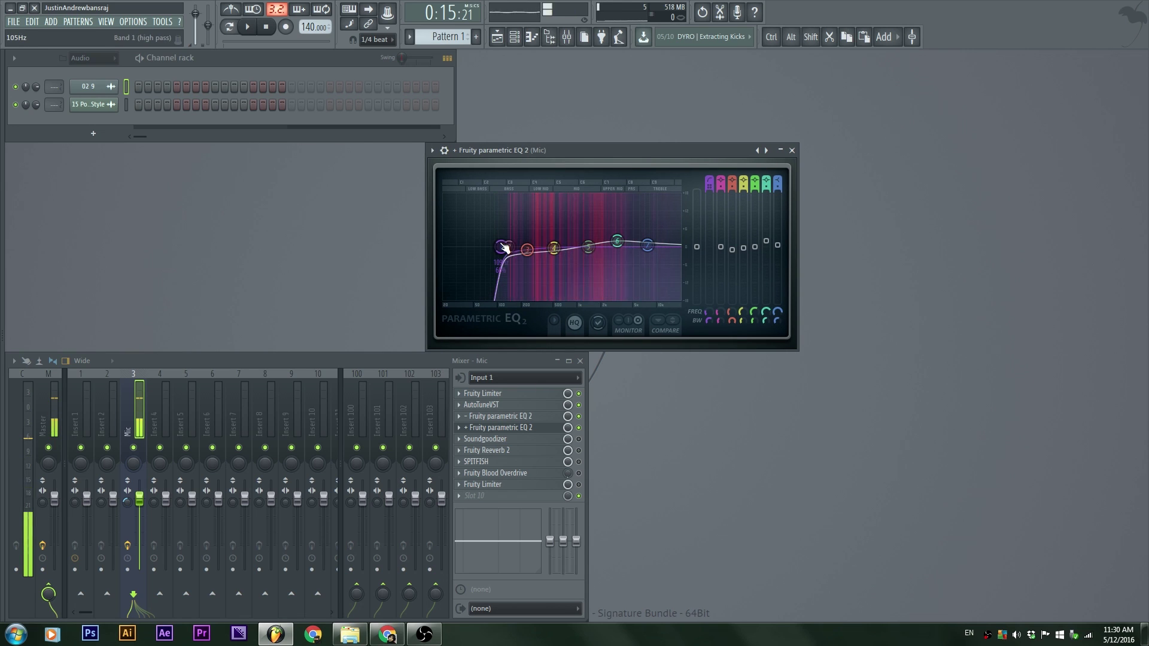
pyautogui.moveTo(505, 251)
pyautogui.mouseDown()
pyautogui.moveTo(506, 274)
pyautogui.moveTo(508, 249)
pyautogui.mouseUp()
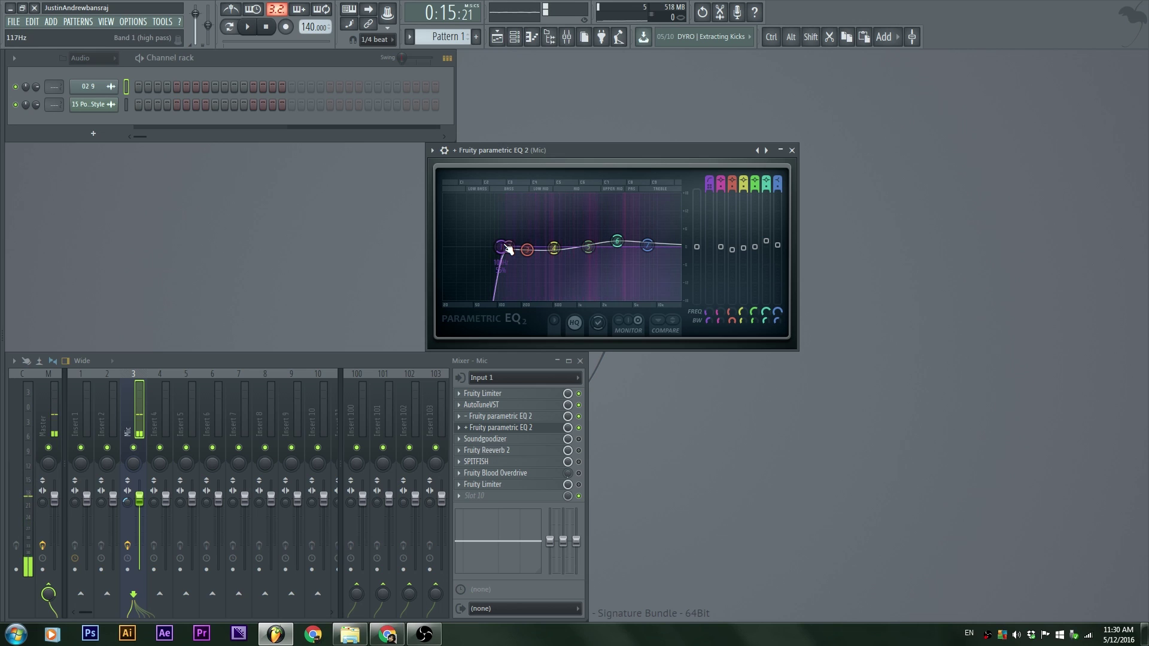
pyautogui.moveTo(508, 249); pyautogui.dragTo(503, 251)
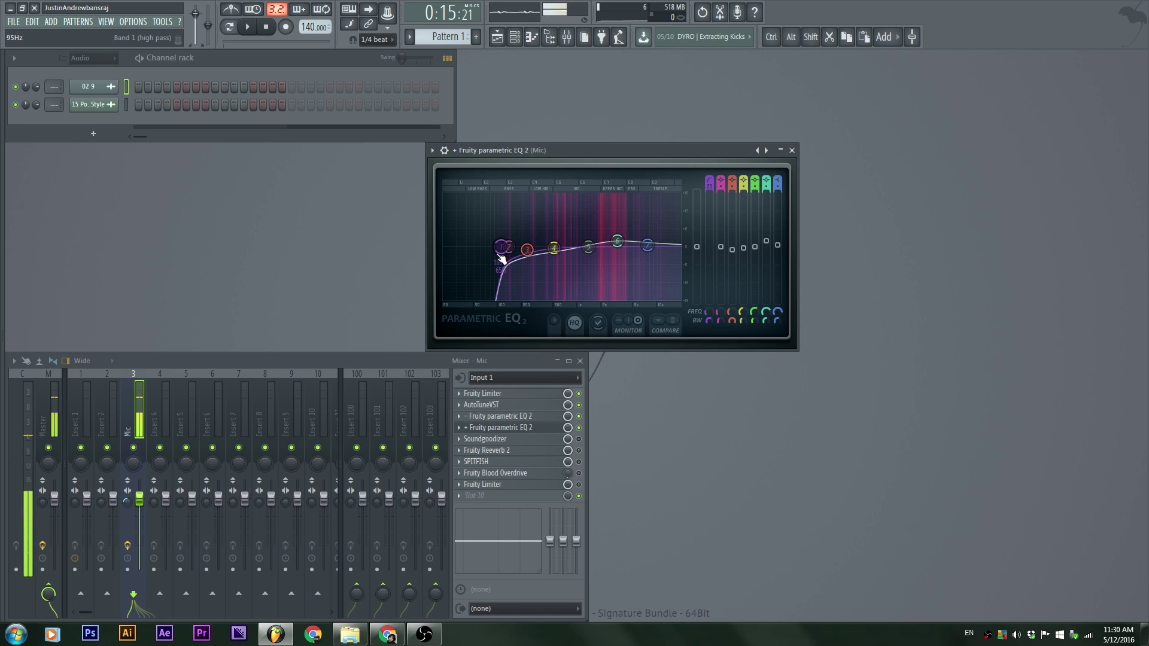
pyautogui.scroll(4, 499, 248)
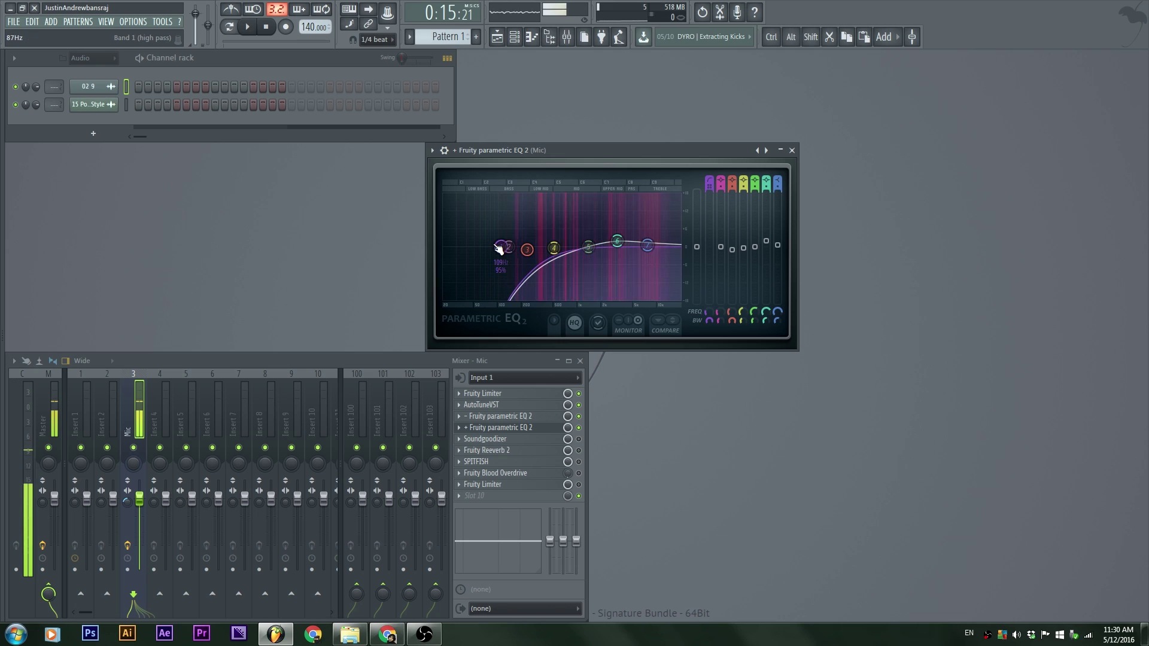
pyautogui.scroll(-4, 501, 251)
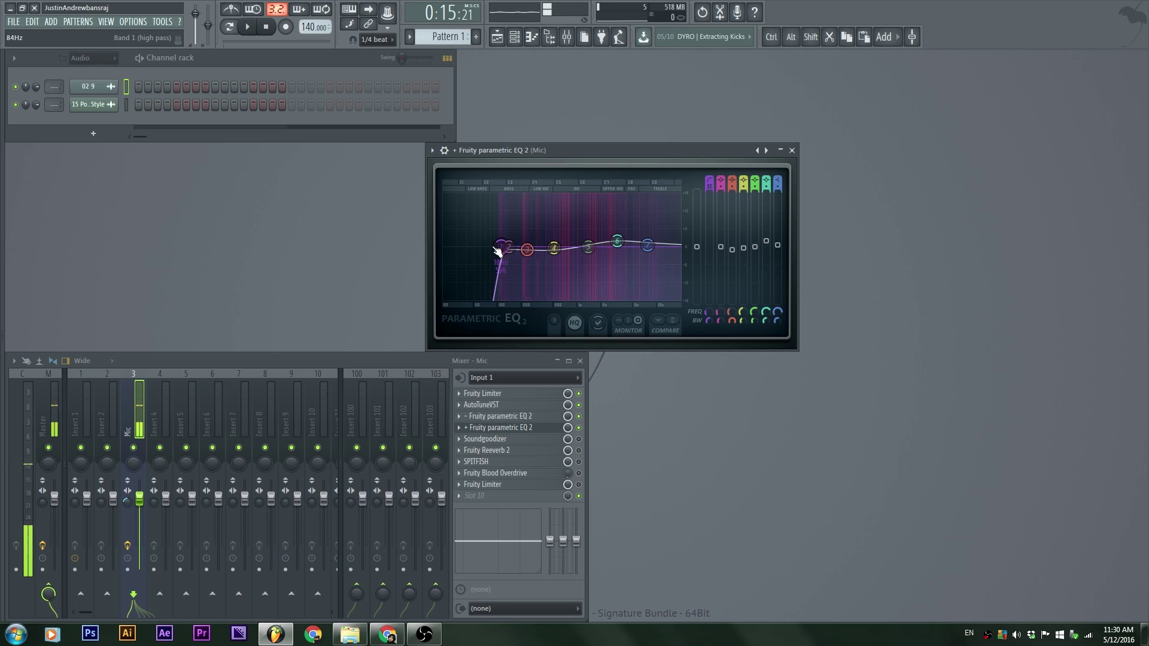
pyautogui.scroll(1, 498, 251)
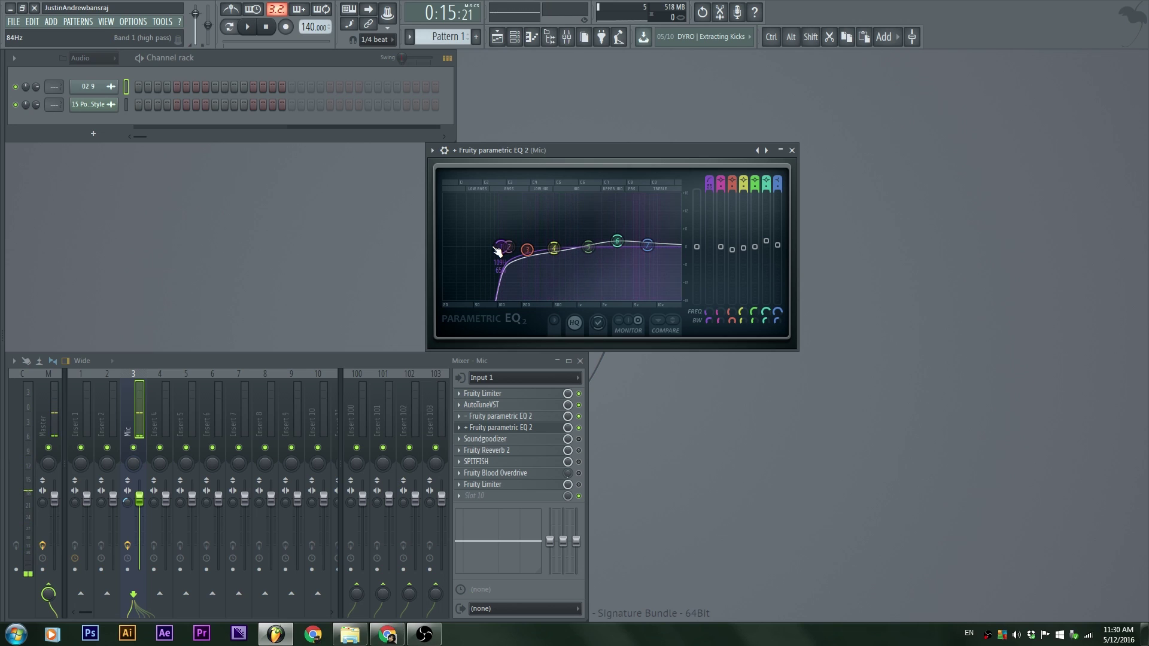
pyautogui.scroll(1, 498, 251)
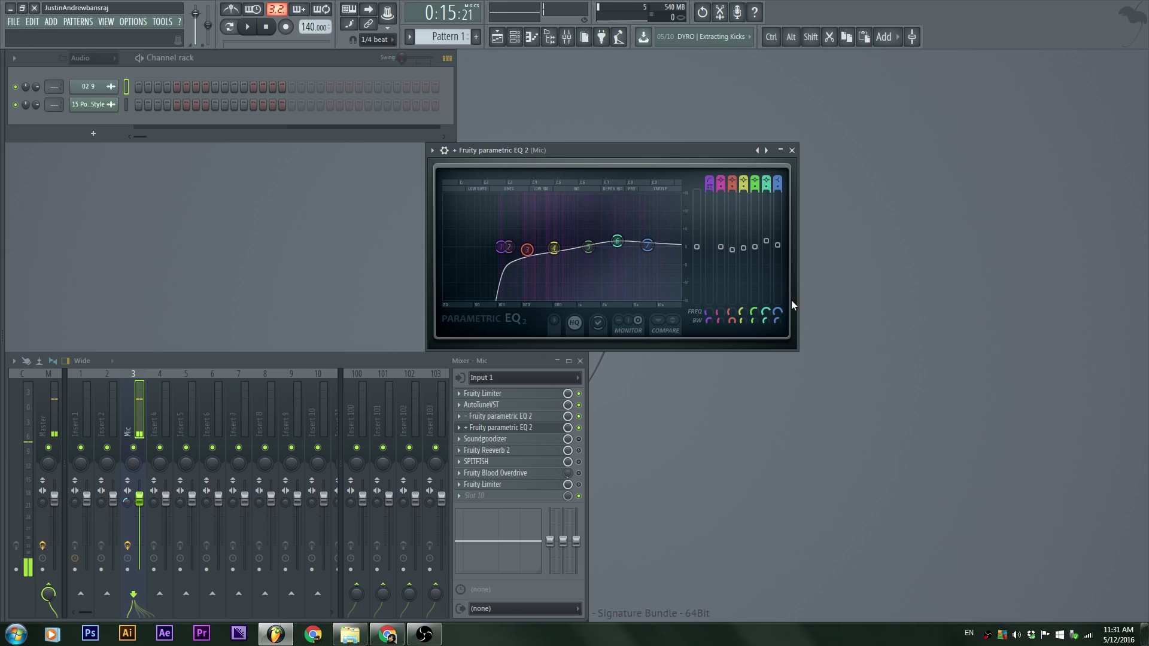
pyautogui.scroll(-2, 617, 241)
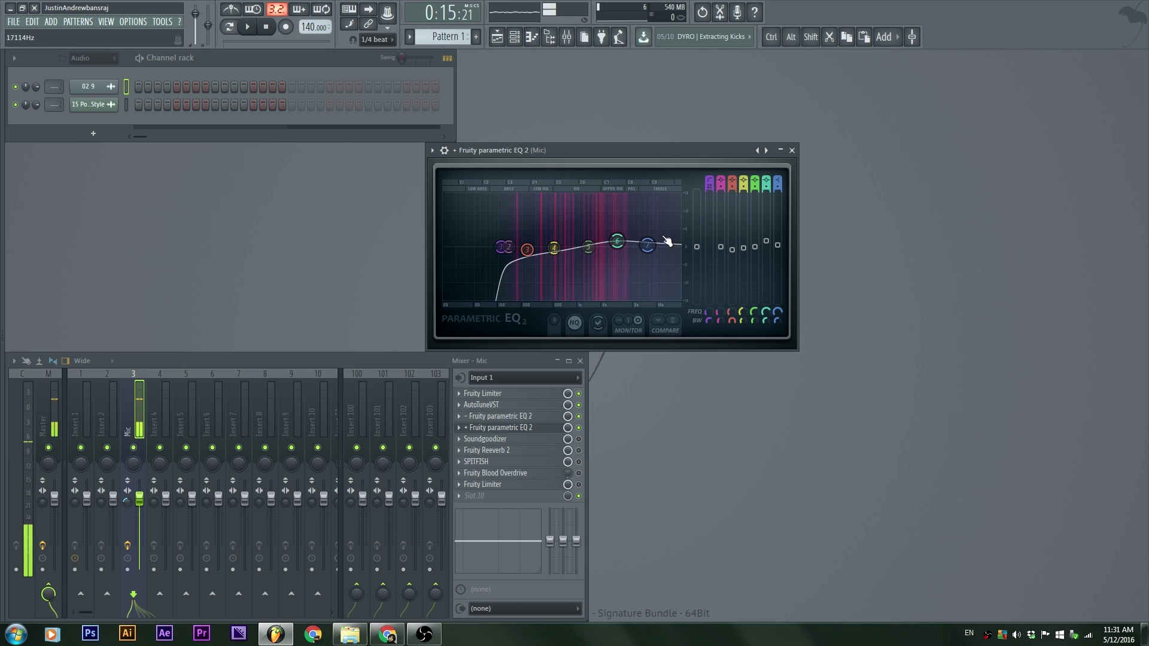
pyautogui.moveTo(655, 252); pyautogui.dragTo(655, 252)
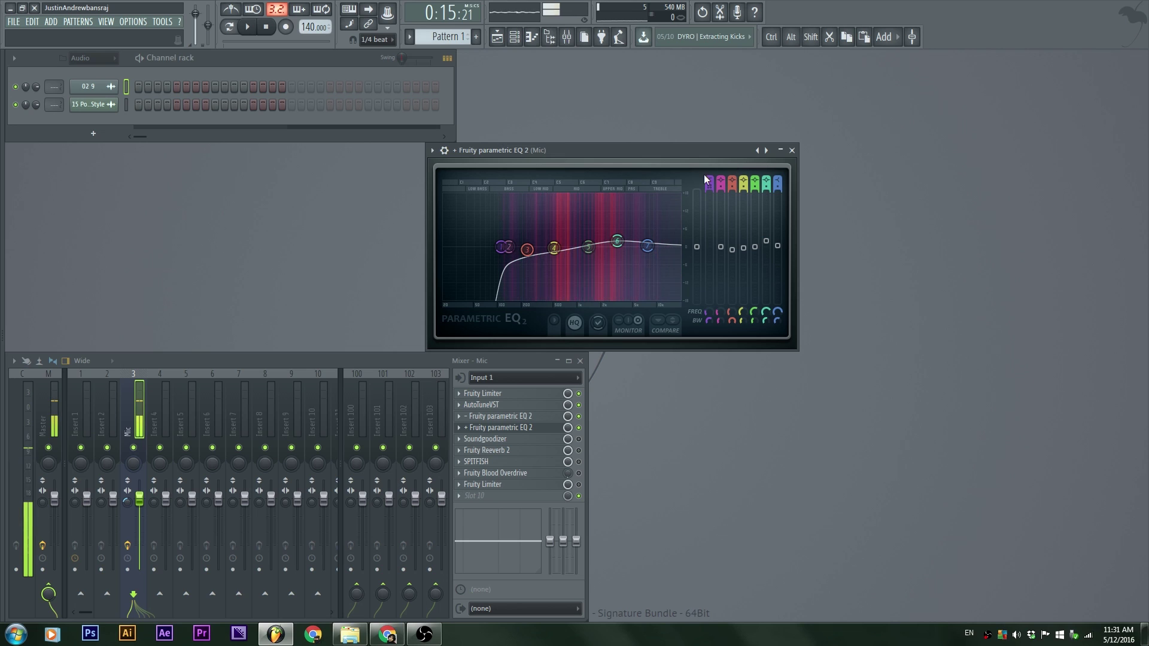
pyautogui.click(792, 151)
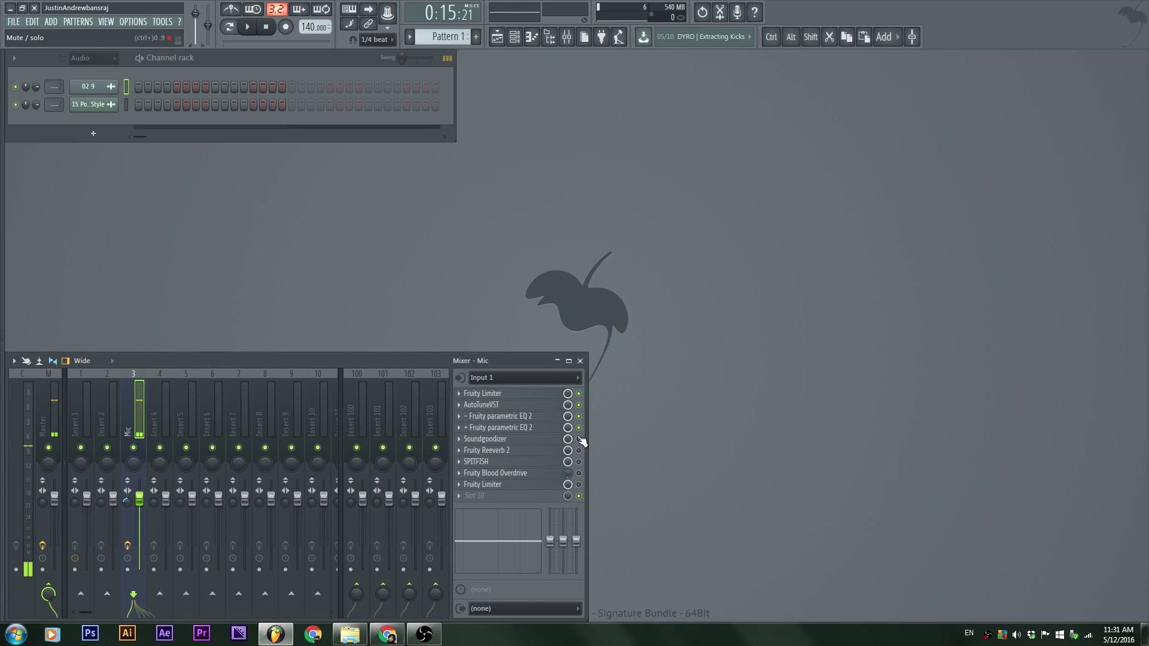
# - Enable Soundgoodizer on the Mic track with mode A, turn its amount down slightly, and close it
pyautogui.click(539, 439)
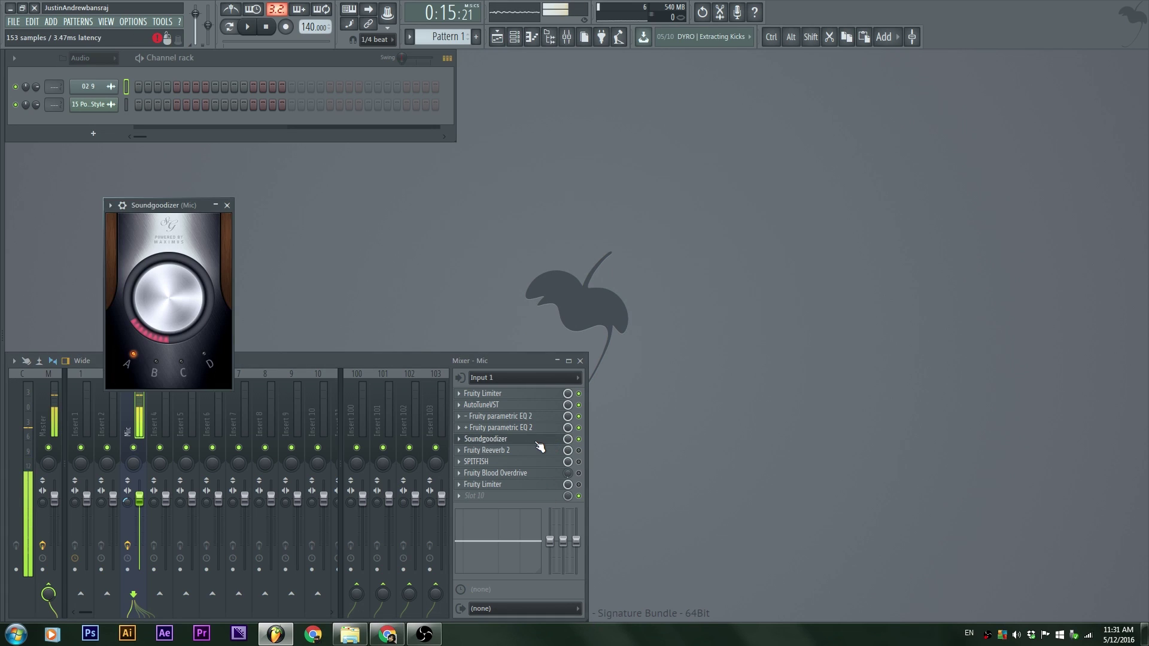
pyautogui.moveTo(168, 209); pyautogui.dragTo(401, 168)
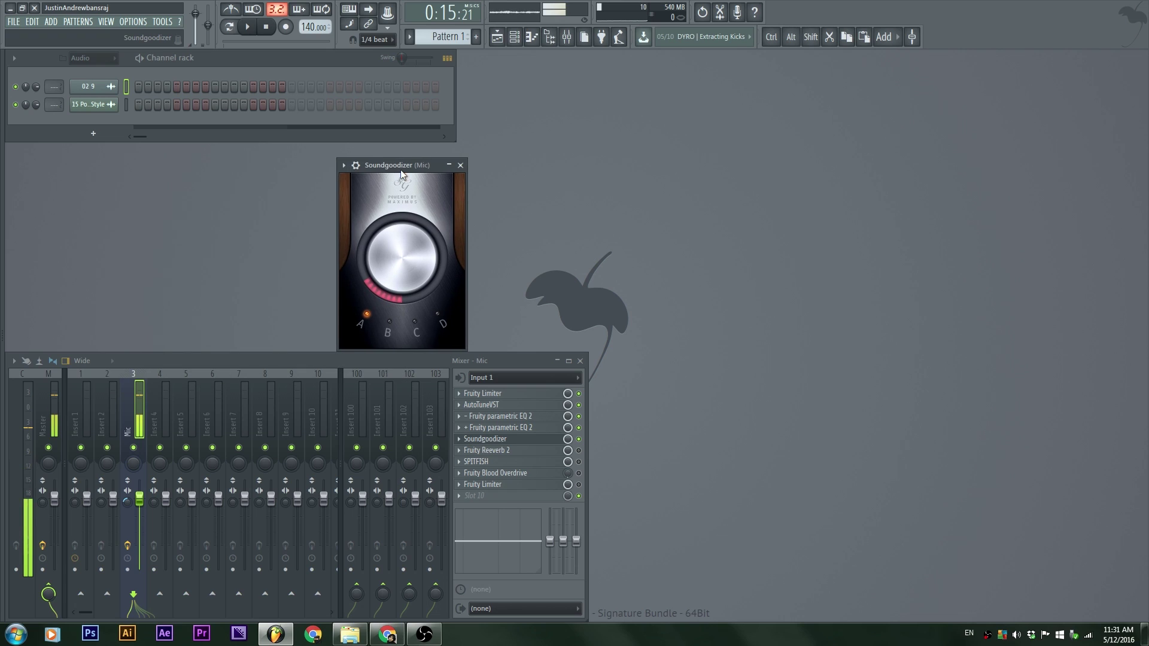
pyautogui.click(399, 334)
pyautogui.moveTo(399, 288)
pyautogui.mouseDown()
pyautogui.moveTo(399, 216)
pyautogui.moveTo(402, 268)
pyautogui.mouseUp()
pyautogui.click(365, 314)
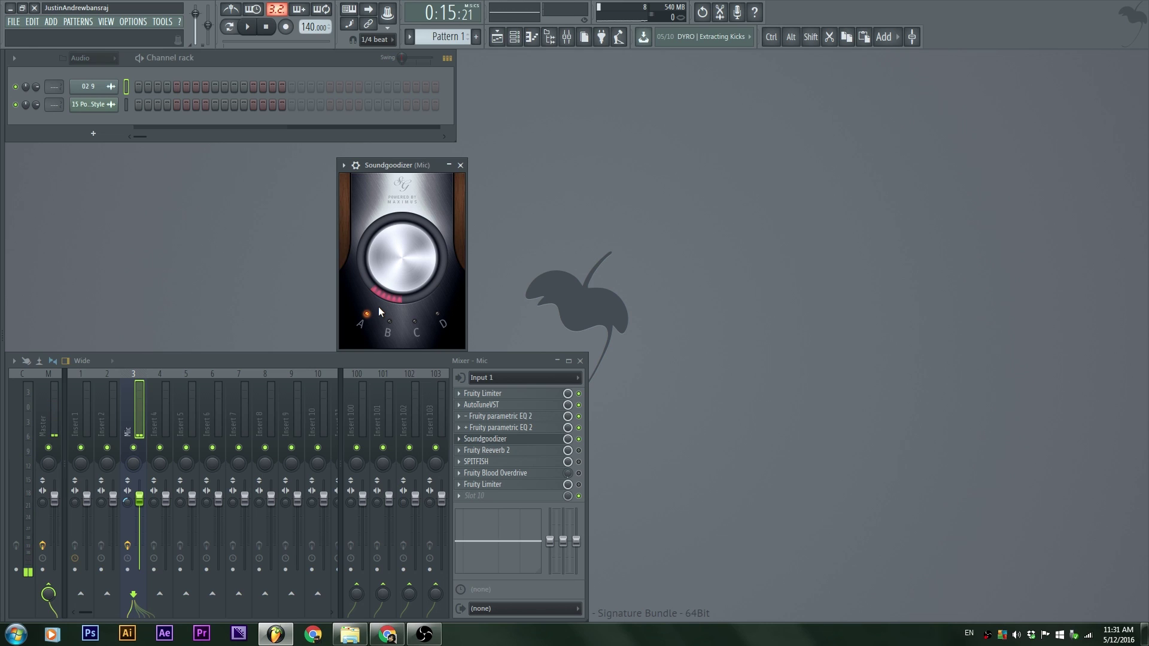
pyautogui.click(549, 442)
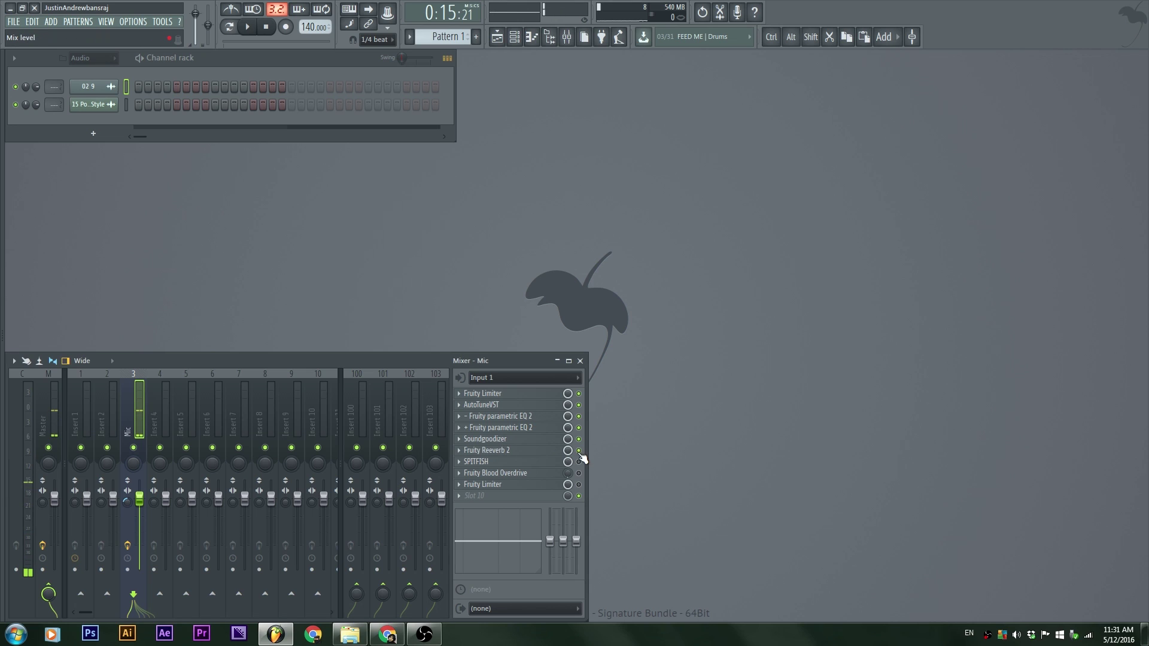
# - Open Fruity Reeverb 2 on the Mic track, test its wet level at 19% and 16%, lower it again, and check the stereo separation
pyautogui.click(545, 452)
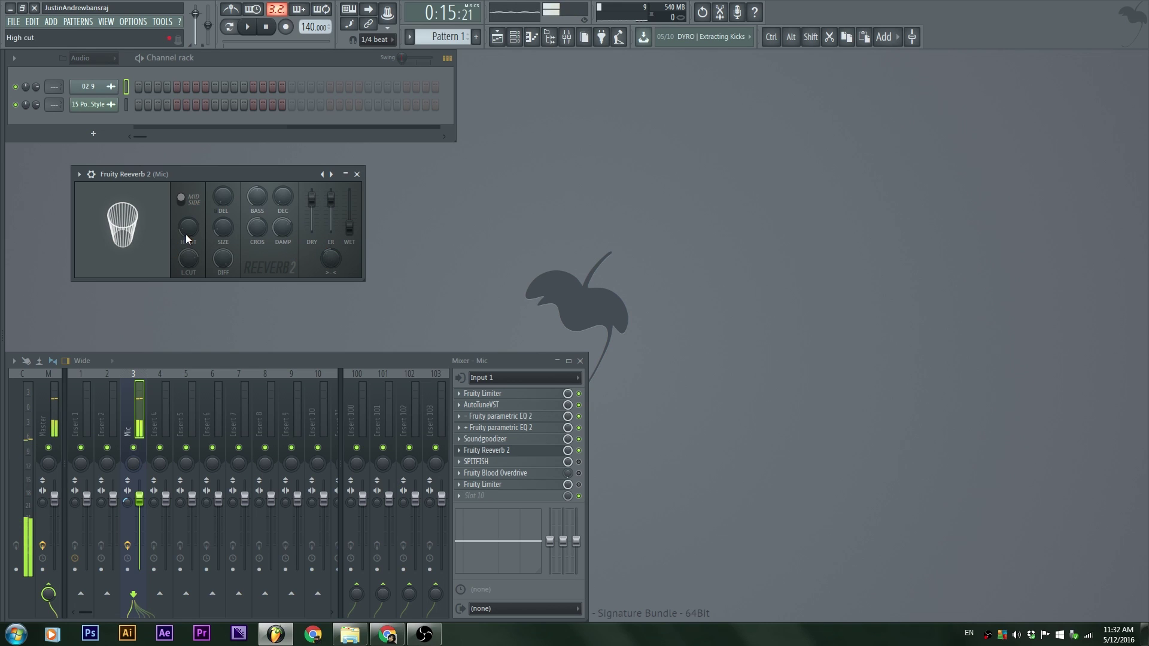
pyautogui.moveTo(356, 231)
pyautogui.mouseDown()
pyautogui.moveTo(356, 208)
pyautogui.moveTo(350, 224)
pyautogui.mouseUp()
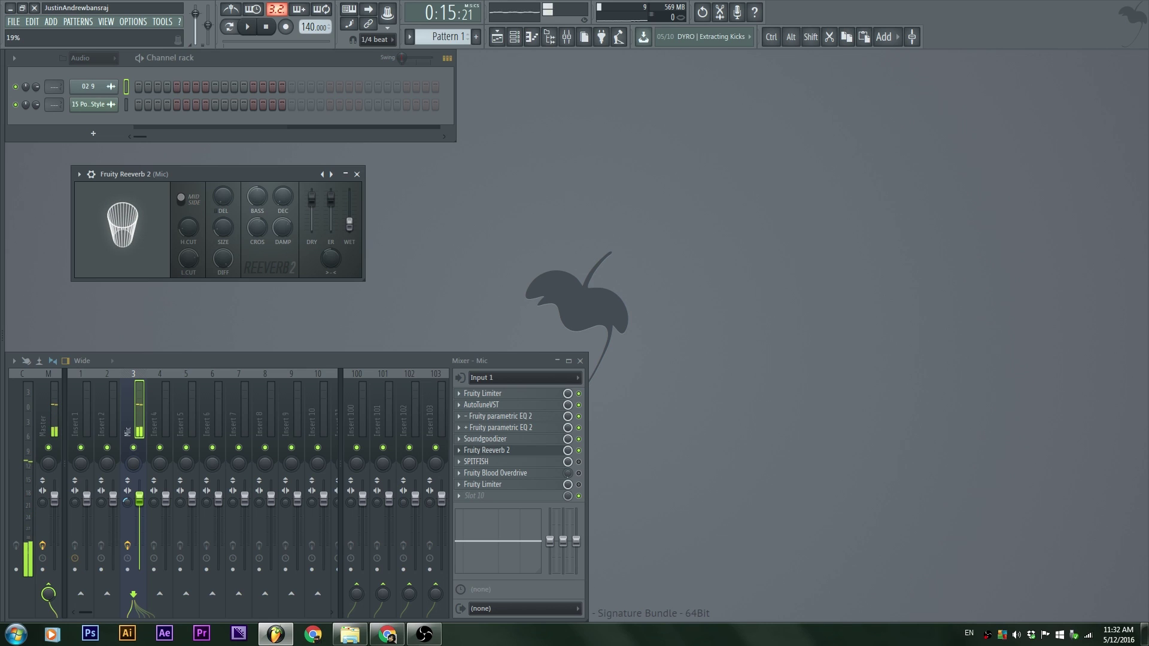
pyautogui.moveTo(349, 224); pyautogui.dragTo(350, 225)
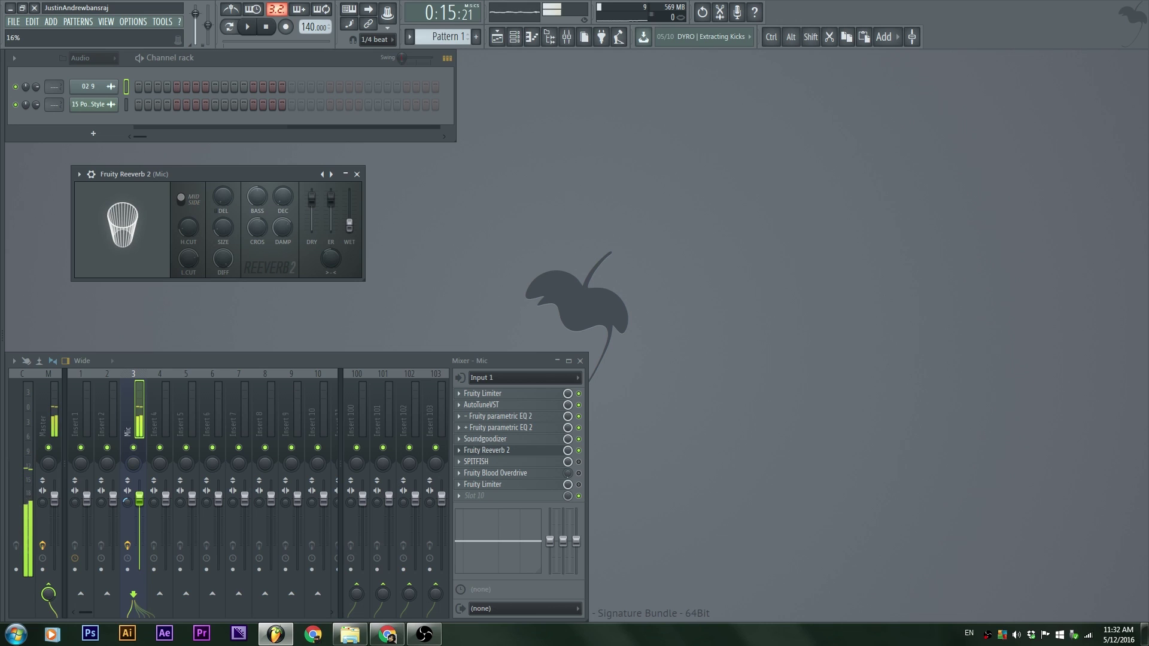
pyautogui.moveTo(349, 225); pyautogui.dragTo(350, 227)
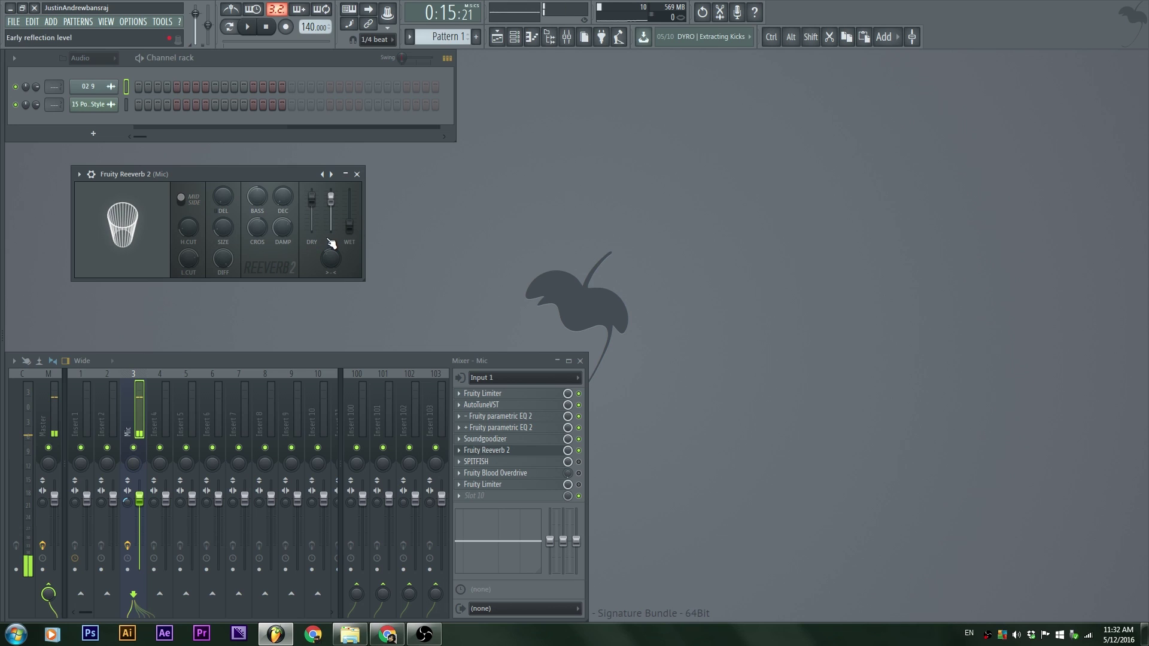
pyautogui.moveTo(331, 247); pyautogui.dragTo(327, 299)
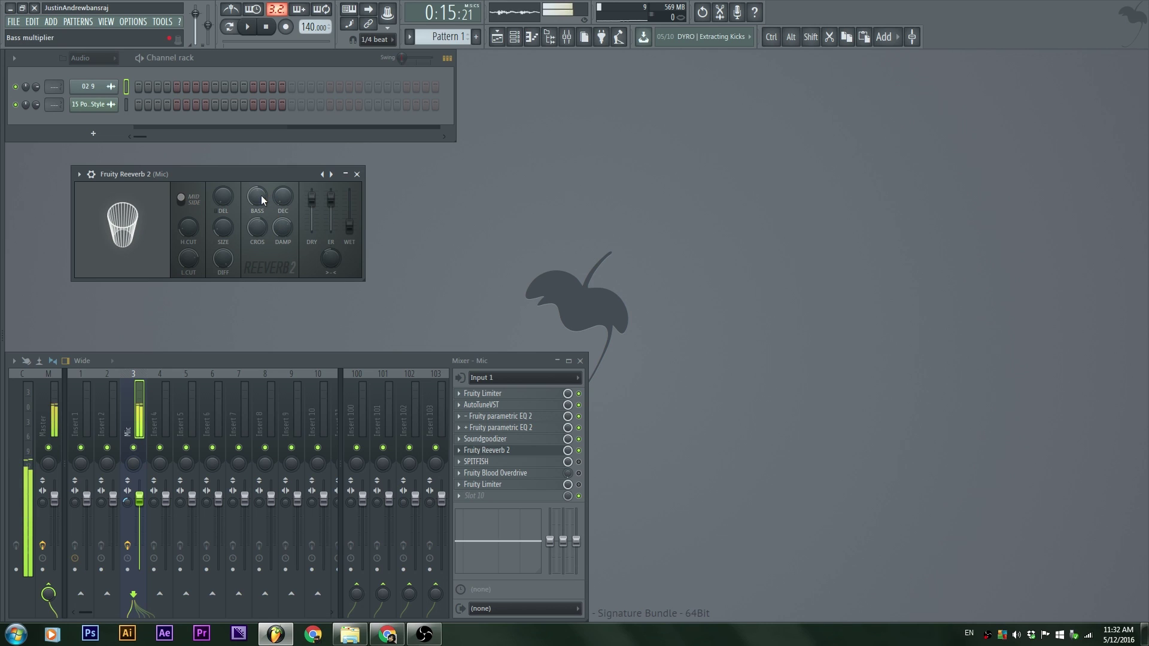
# - Fine-tune the reverb's damping, crossover, low cut, room size and diffusion, trying the crossover at 1100 Hz
pyautogui.moveTo(278, 226)
pyautogui.mouseDown()
pyautogui.moveTo(279, 271)
pyautogui.moveTo(279, 231)
pyautogui.mouseUp()
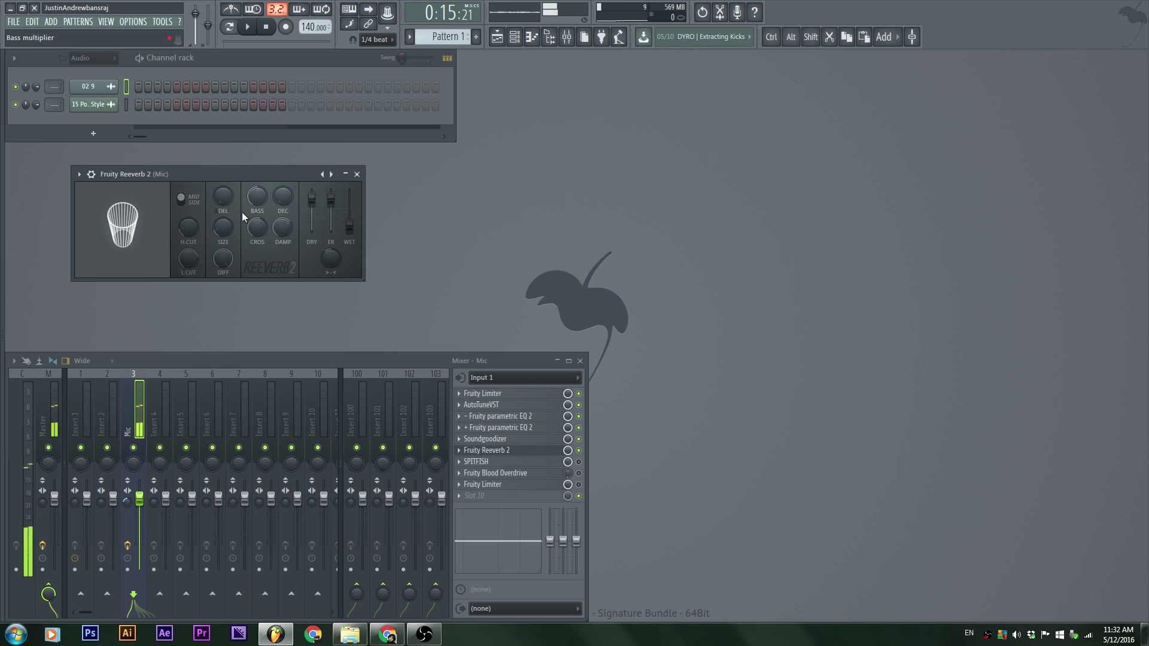
pyautogui.moveTo(257, 231); pyautogui.dragTo(258, 222)
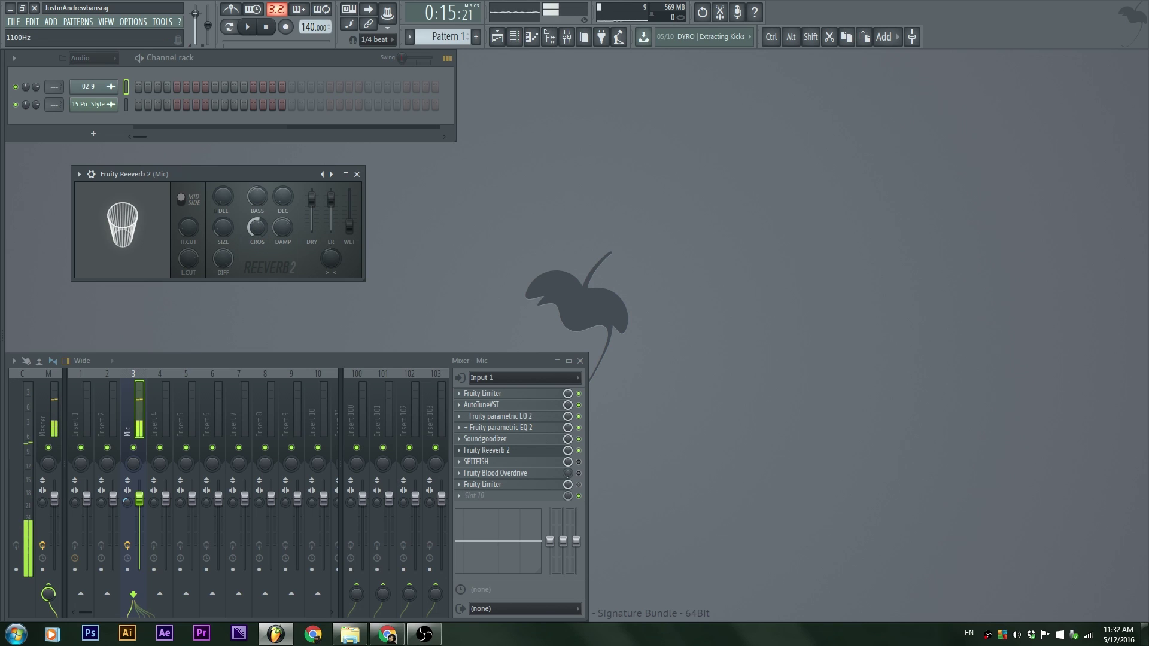
pyautogui.moveTo(258, 221); pyautogui.dragTo(256, 224)
pyautogui.moveTo(197, 257)
pyautogui.mouseDown()
pyautogui.moveTo(198, 241)
pyautogui.moveTo(190, 260)
pyautogui.mouseUp()
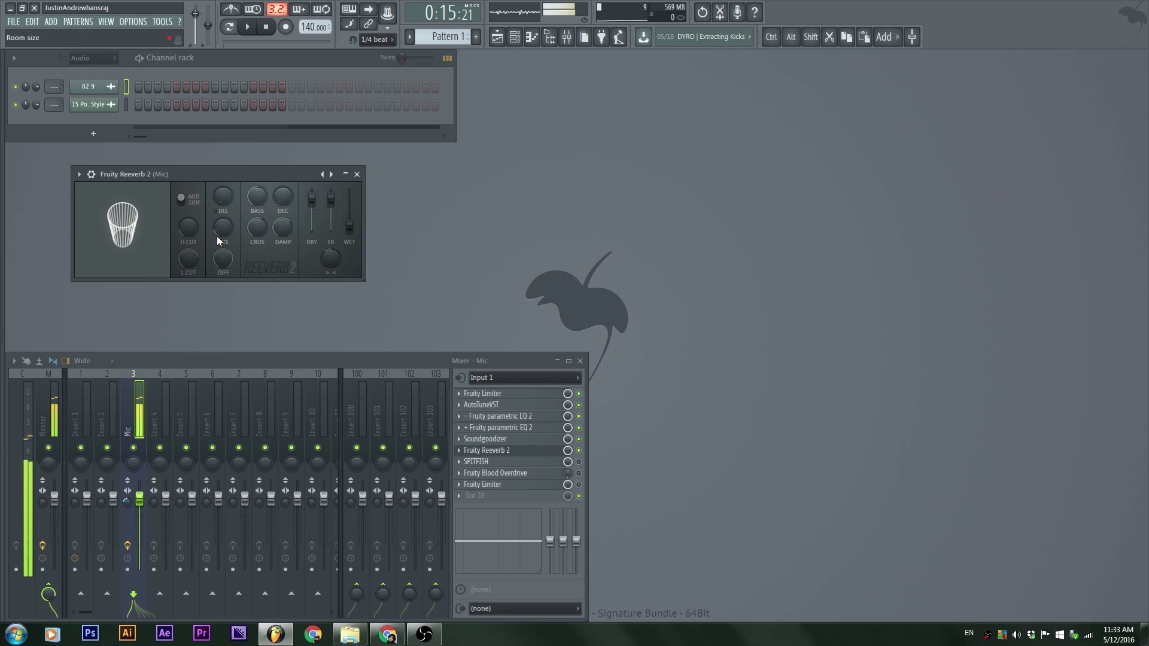
pyautogui.moveTo(219, 234)
pyautogui.mouseDown()
pyautogui.moveTo(219, 251)
pyautogui.moveTo(219, 236)
pyautogui.mouseUp()
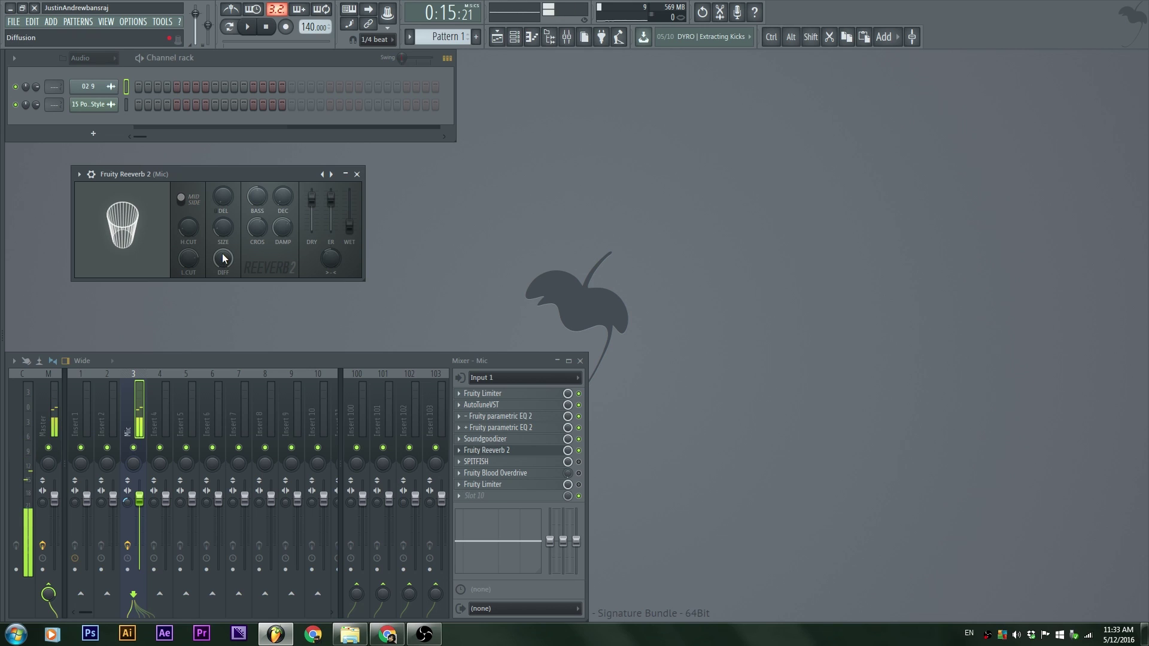
pyautogui.moveTo(226, 261)
pyautogui.mouseDown()
pyautogui.moveTo(227, 293)
pyautogui.moveTo(226, 259)
pyautogui.mouseUp()
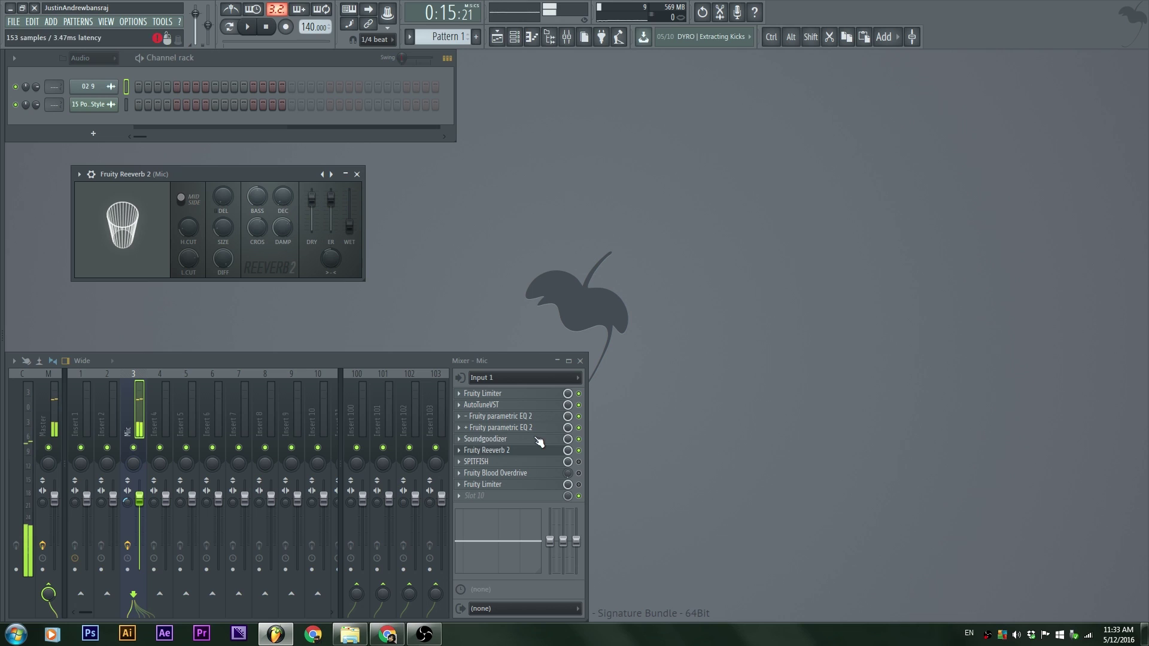
# - Enable the SPITFISH de-esser and the last Fruity Limiter on the Mic track, review each one's settings, and close both editors
pyautogui.click(544, 461)
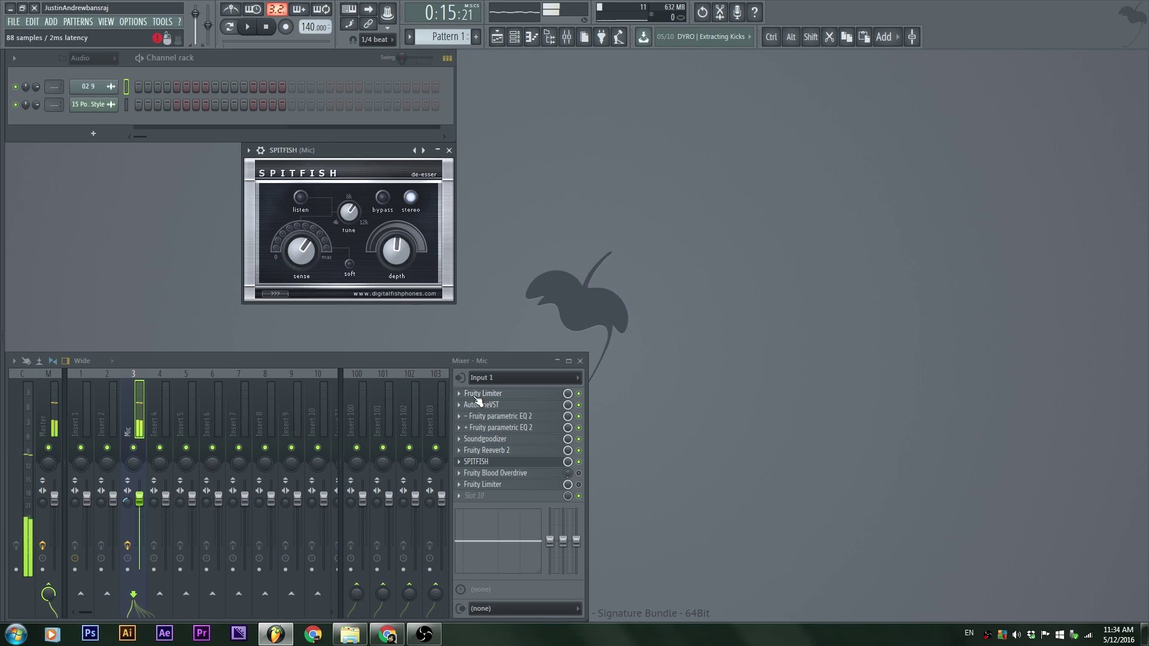
pyautogui.click(513, 463)
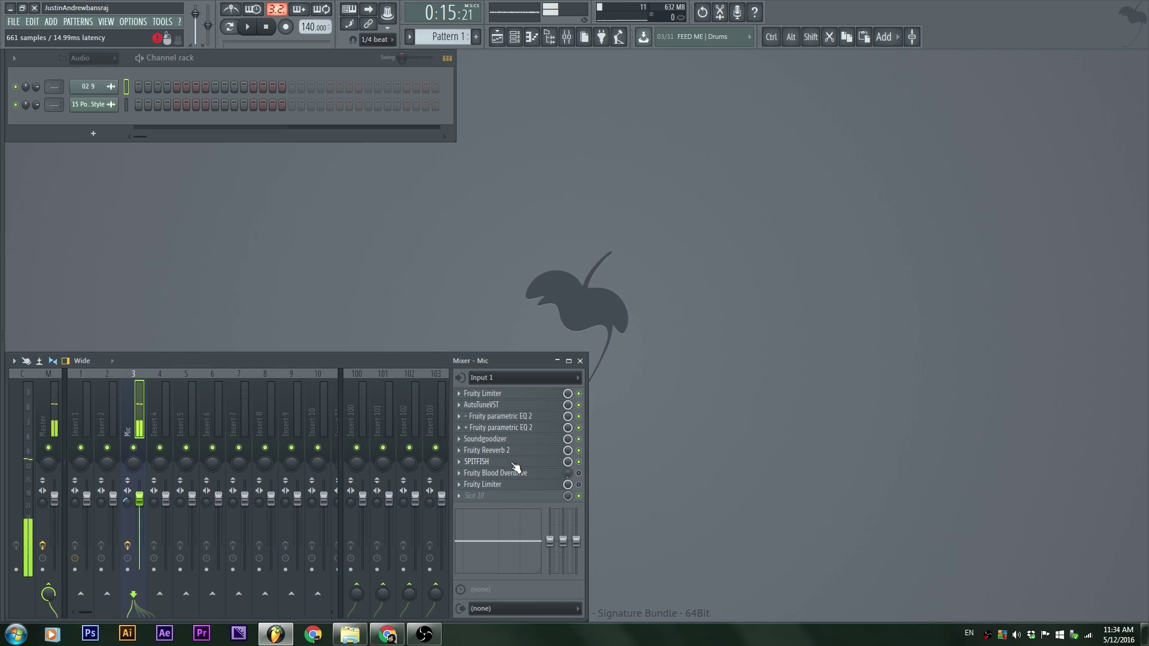
pyautogui.click(578, 473)
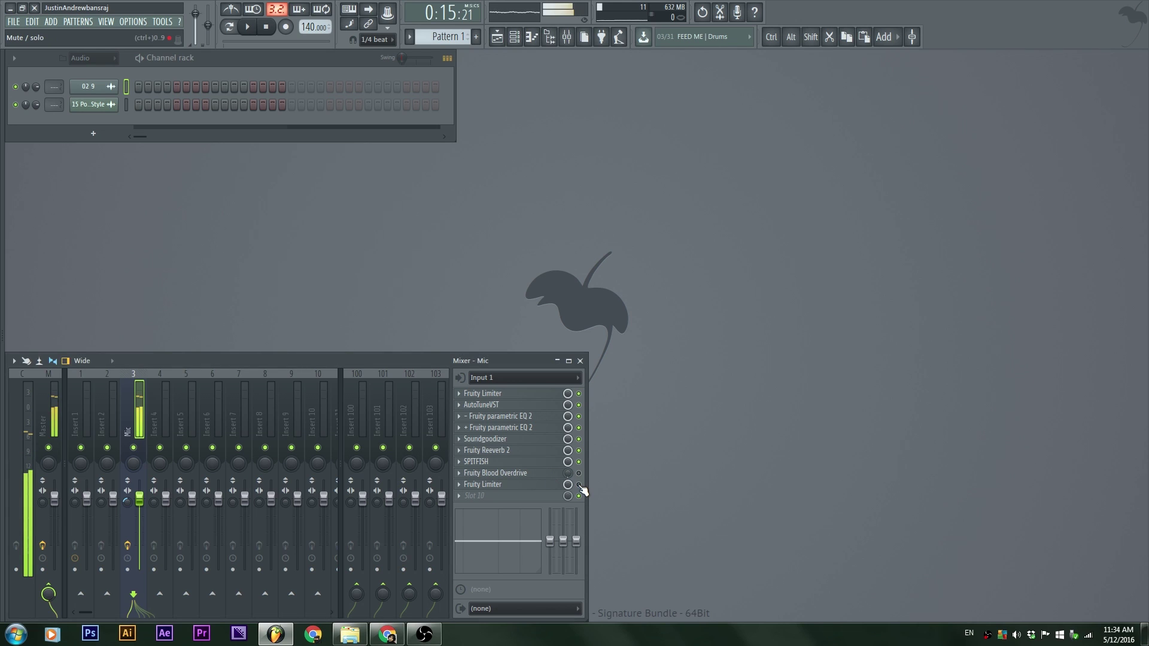
pyautogui.click(536, 487)
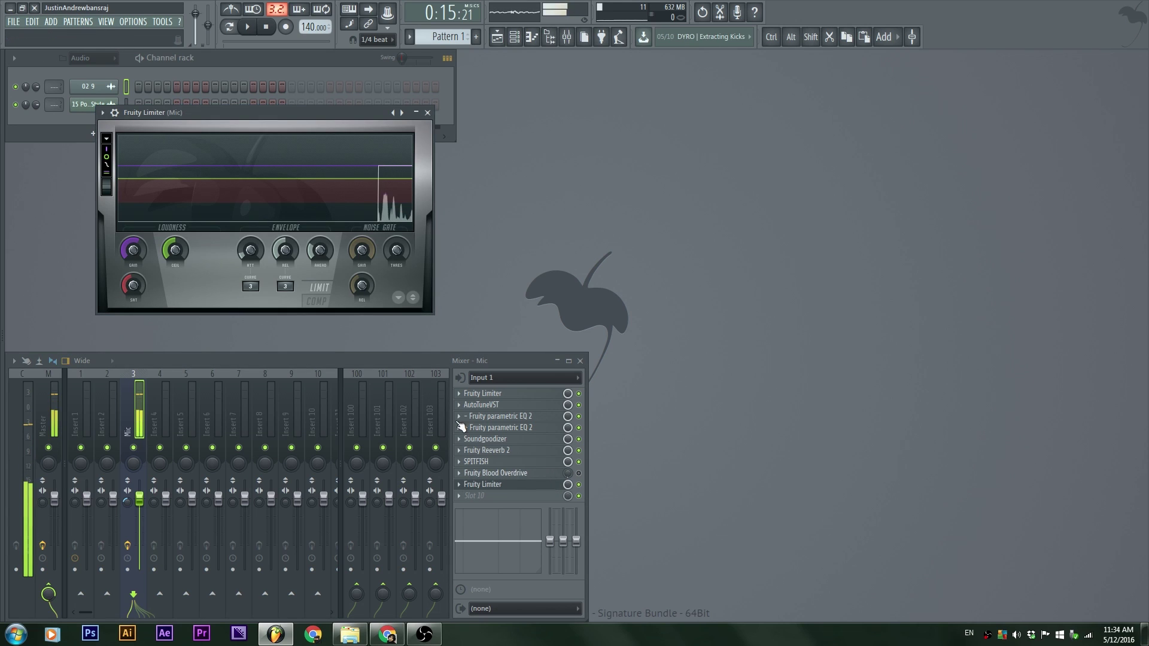
pyautogui.moveTo(300, 116); pyautogui.dragTo(506, 156)
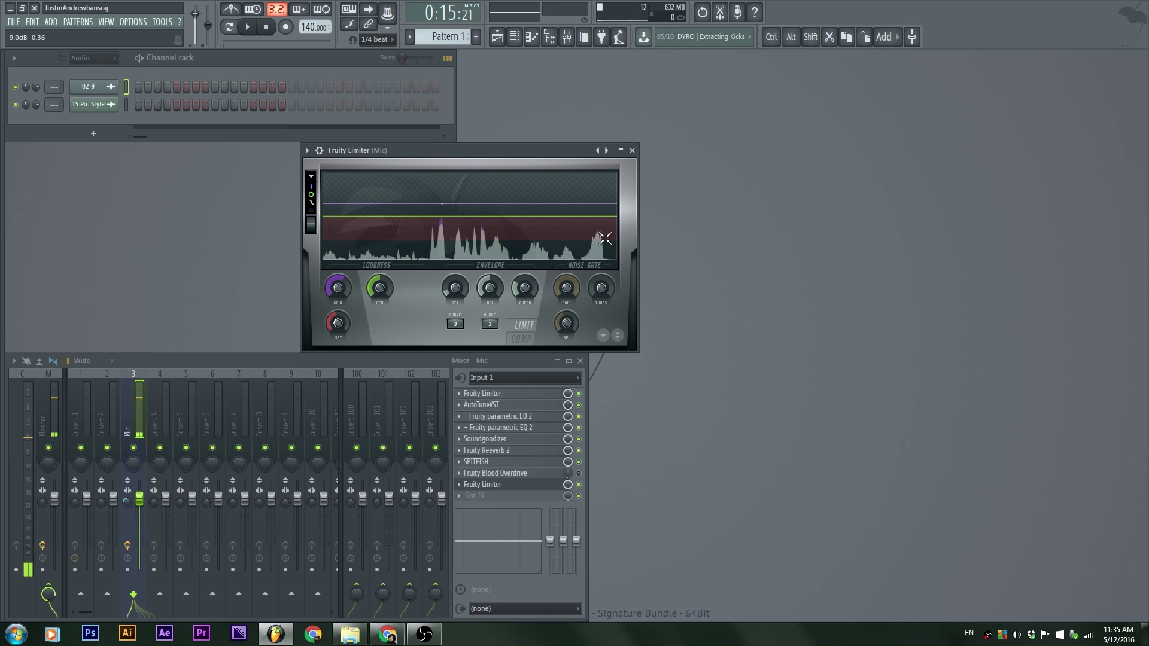
pyautogui.click(520, 484)
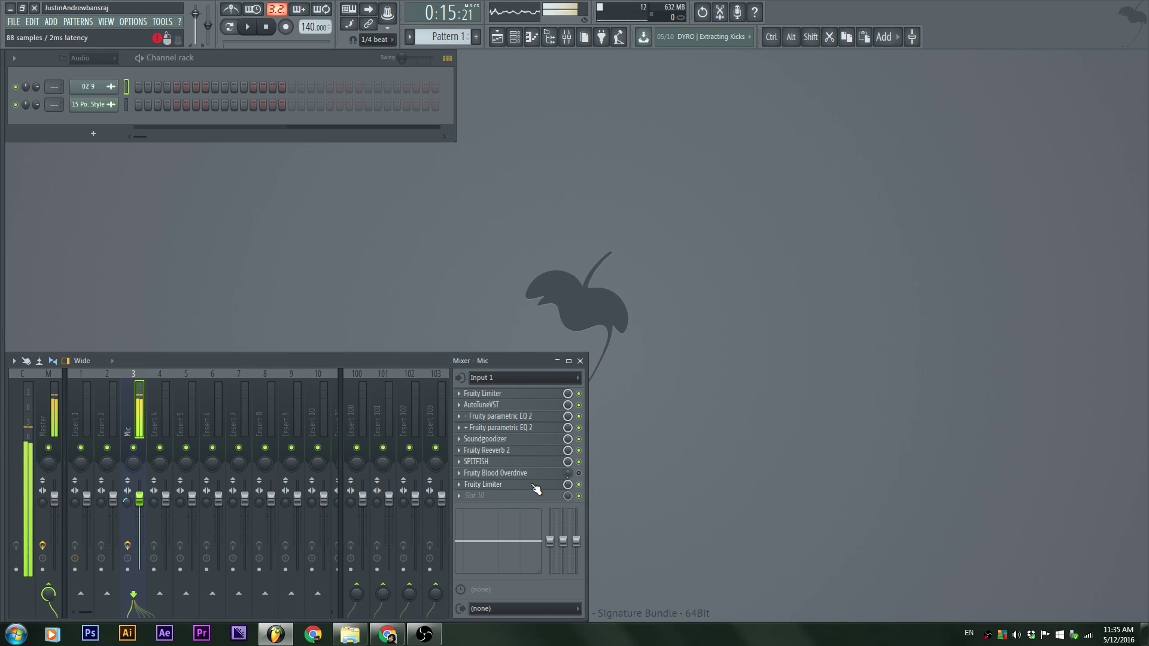
# - Enable Fruity Blood Overdrive on the Mic track, adjust its mix level slightly, and close its editor
pyautogui.click(521, 473)
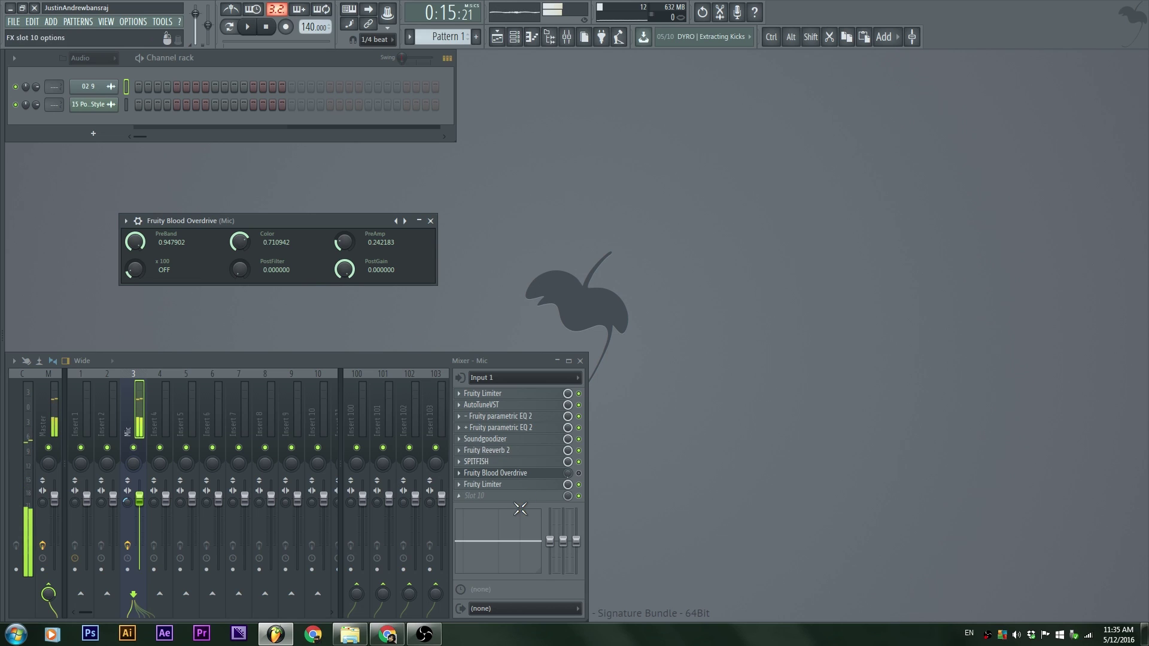
pyautogui.click(579, 473)
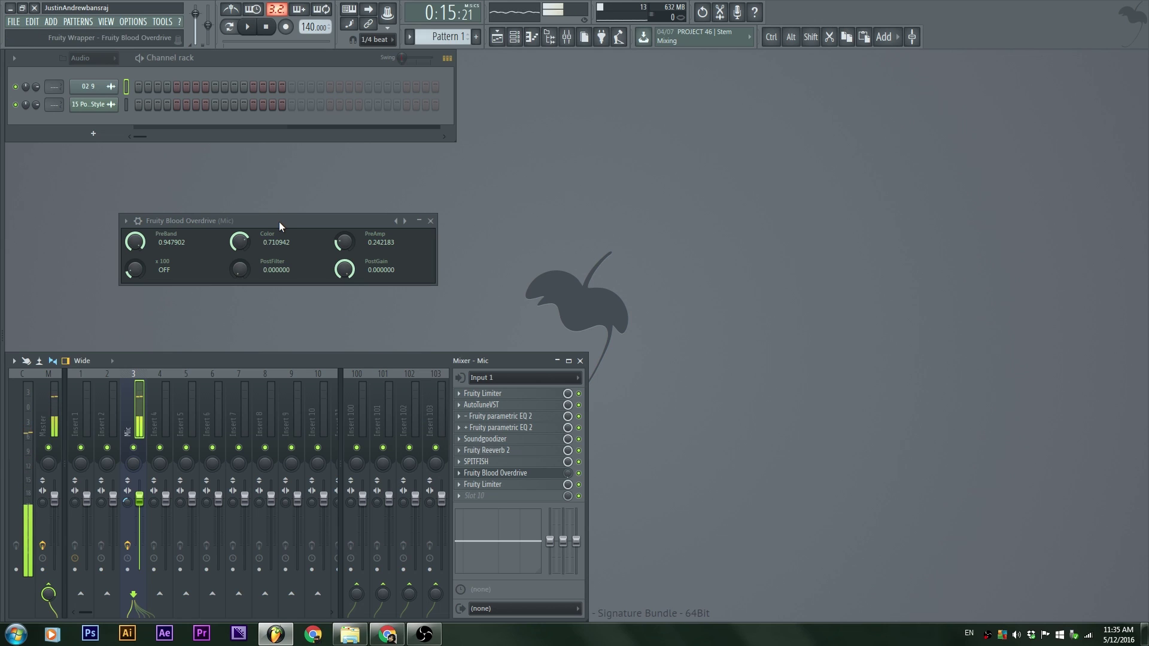
pyautogui.moveTo(279, 222); pyautogui.dragTo(429, 289)
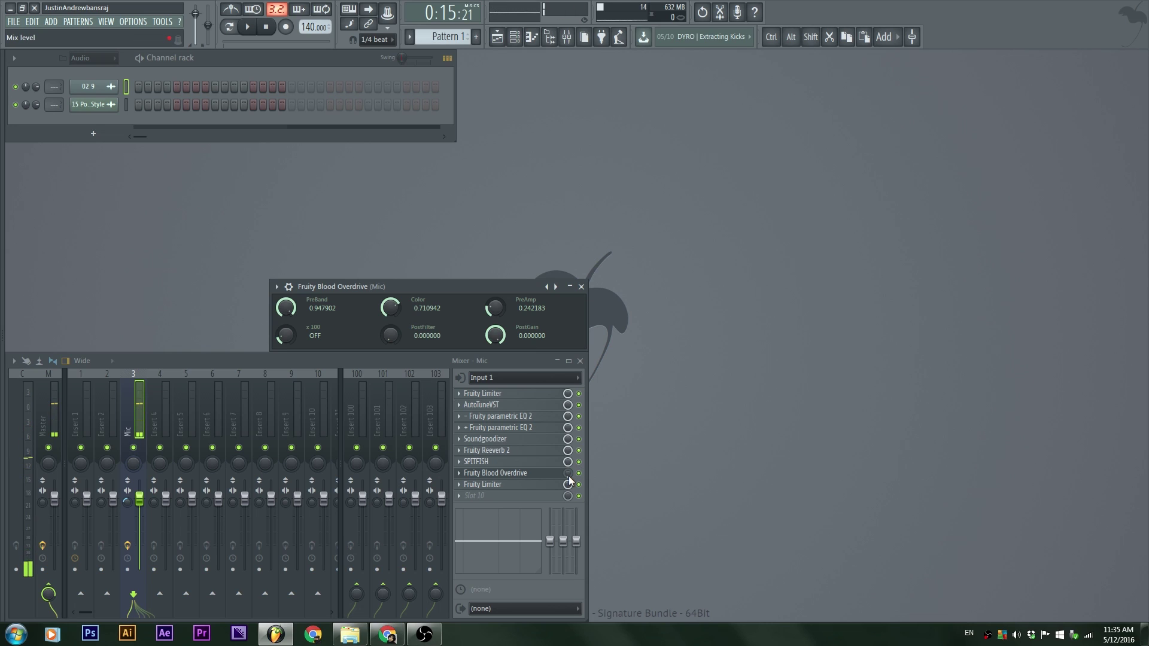
pyautogui.moveTo(569, 472); pyautogui.dragTo(569, 473)
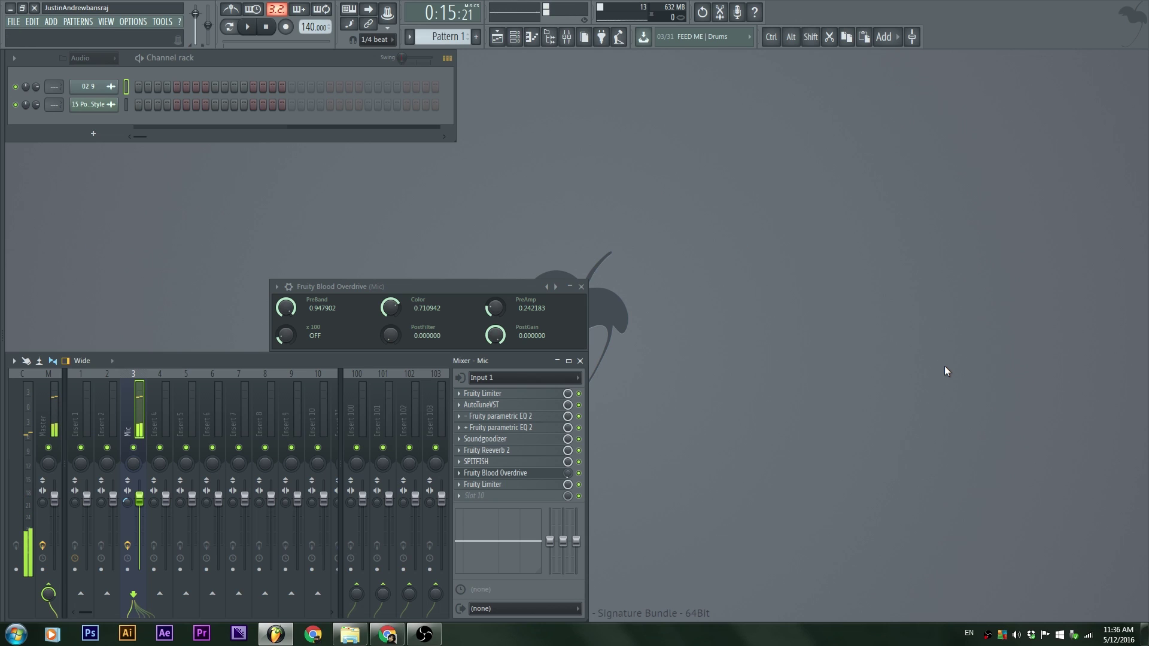
pyautogui.click(496, 473)
# - Review the settings of the first Fruity Limiter and of Soundgoodizer on the Mic track again
pyautogui.click(482, 393)
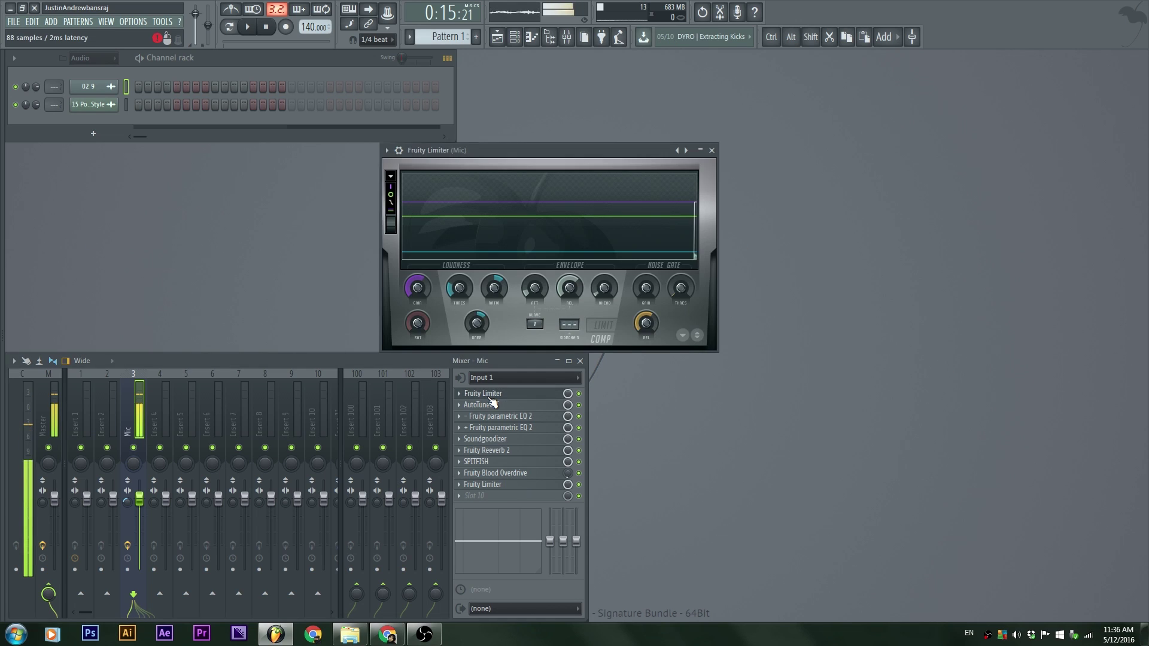
pyautogui.moveTo(566, 150); pyautogui.dragTo(189, 151)
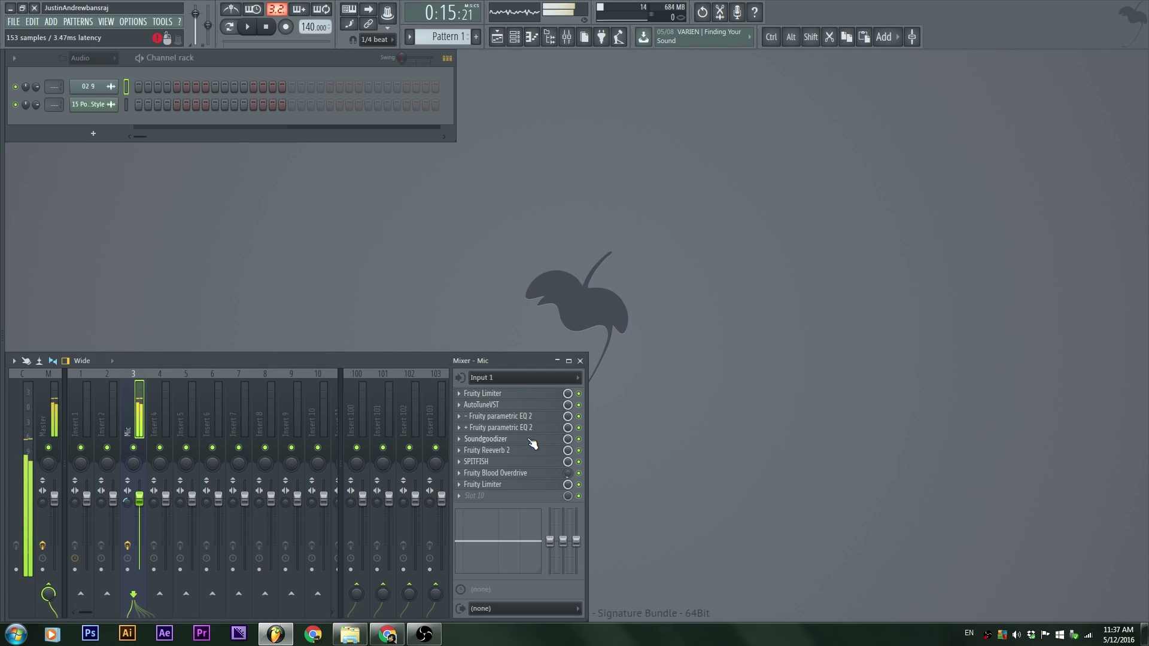
pyautogui.click(530, 440)
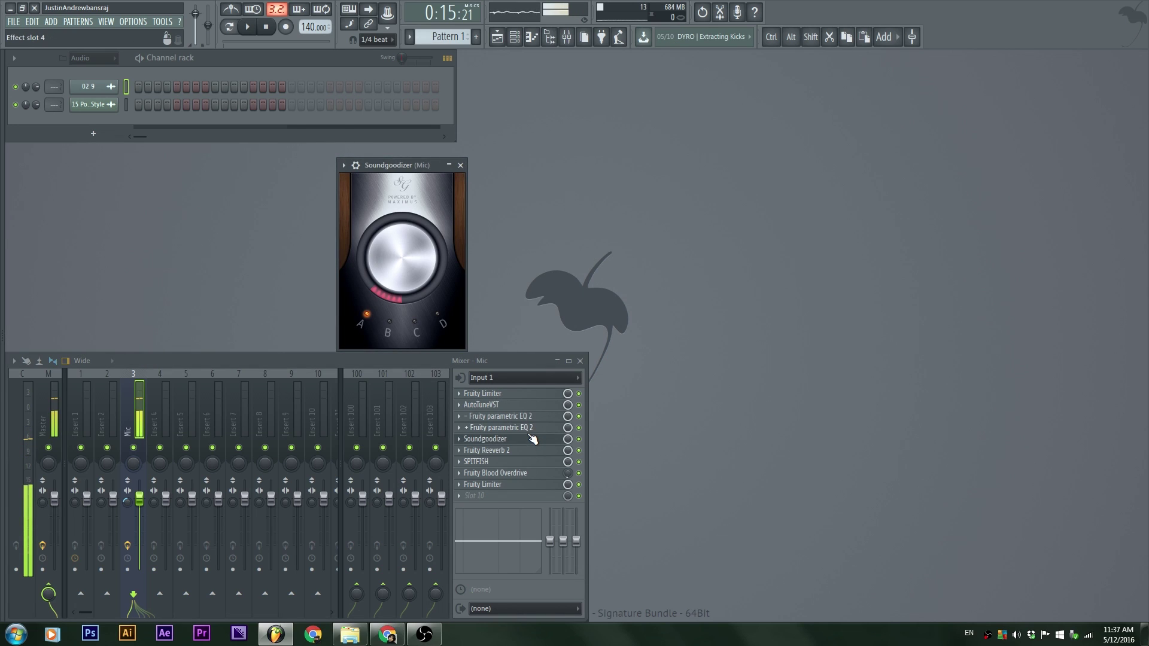